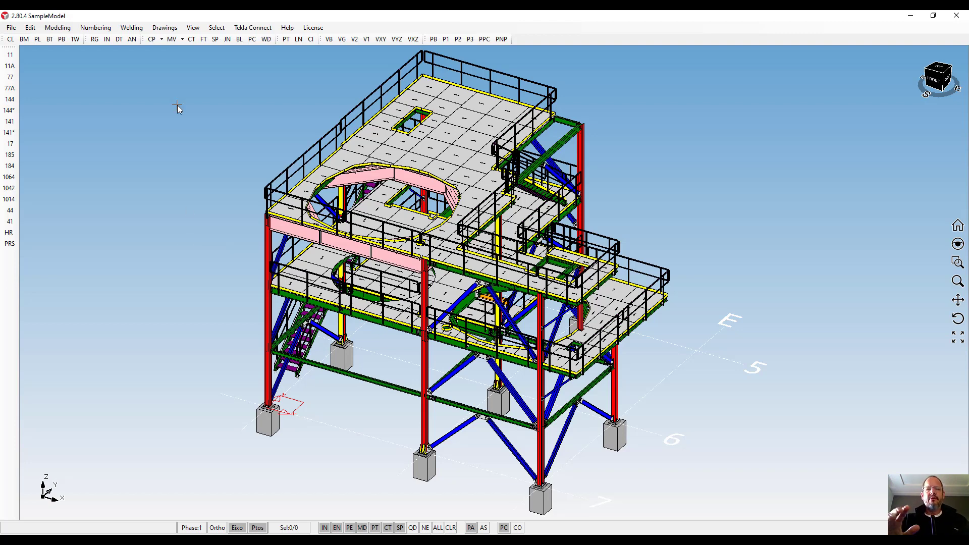
Open the model's folder to examine its catalog table files, and close the folder window
{"action": "left_click", "coordinate": [11, 28]}
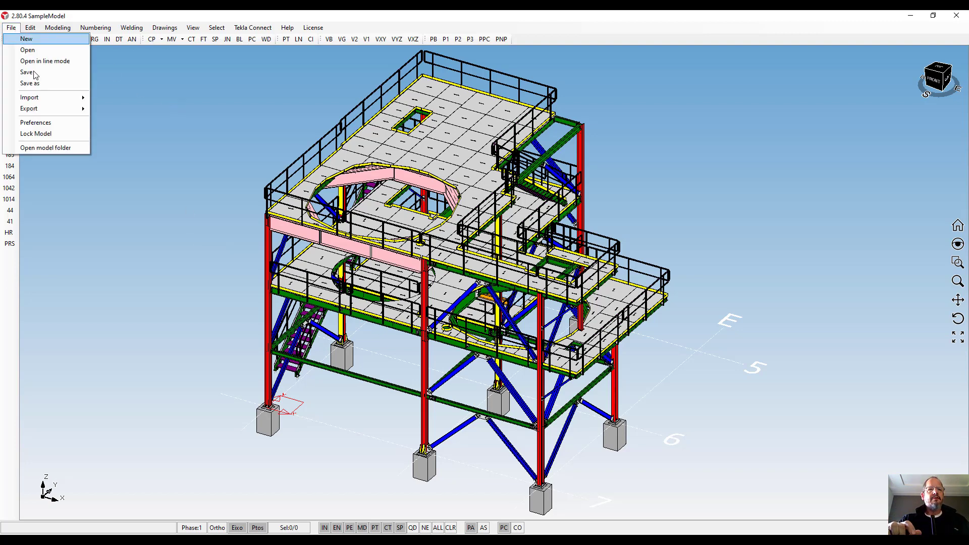
{"action": "left_click", "coordinate": [49, 149]}
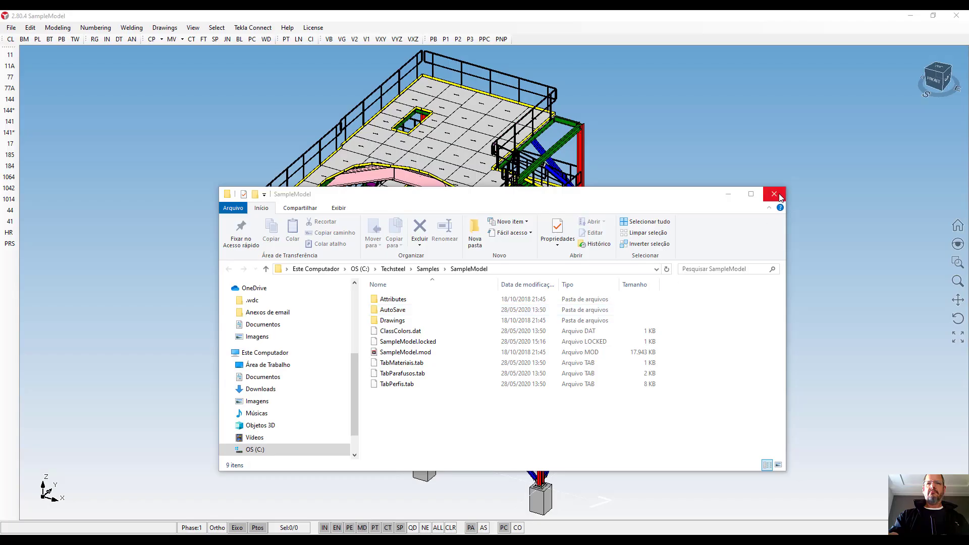
{"action": "left_click", "coordinate": [773, 194]}
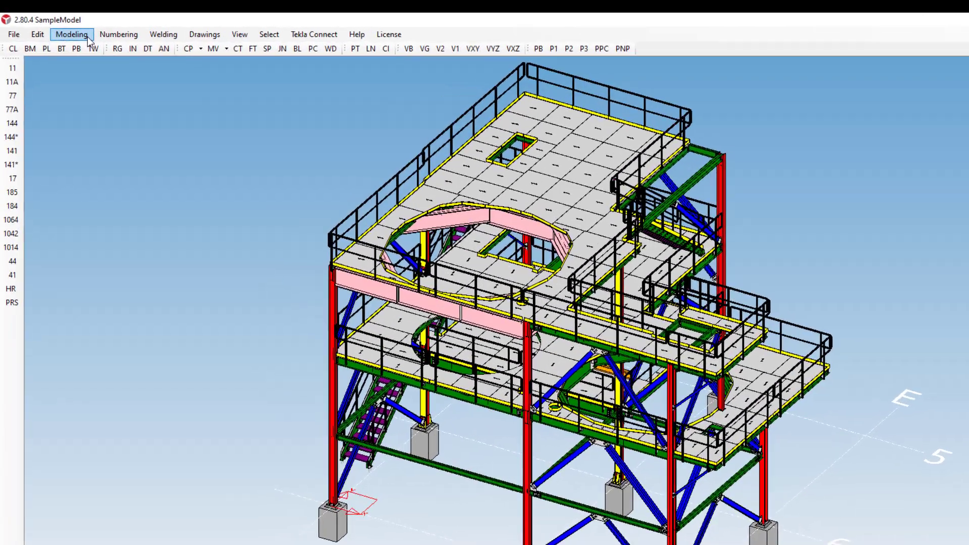
Review the profile, material and bolt catalog commands and open the profile catalog for editing
{"action": "left_click", "coordinate": [89, 36]}
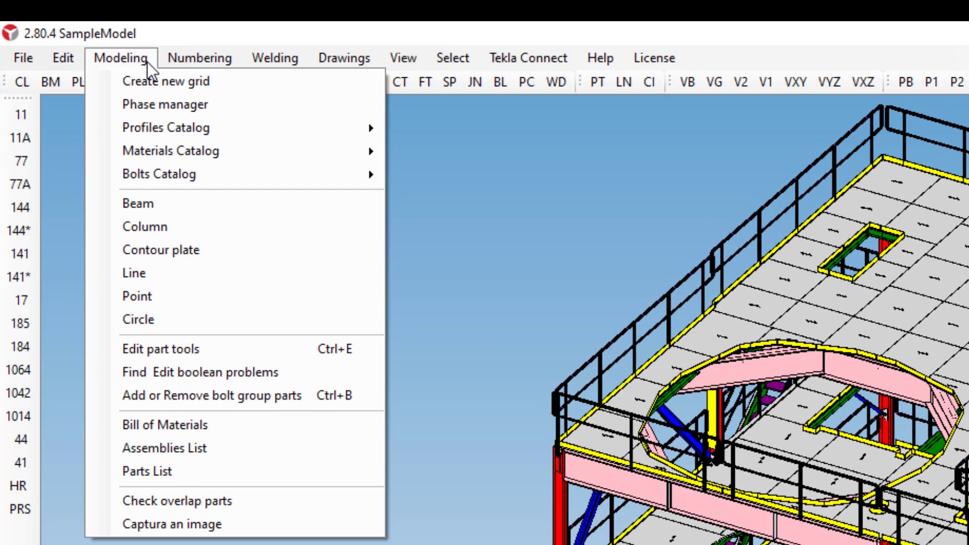
{"action": "mouse_move", "coordinate": [184, 127]}
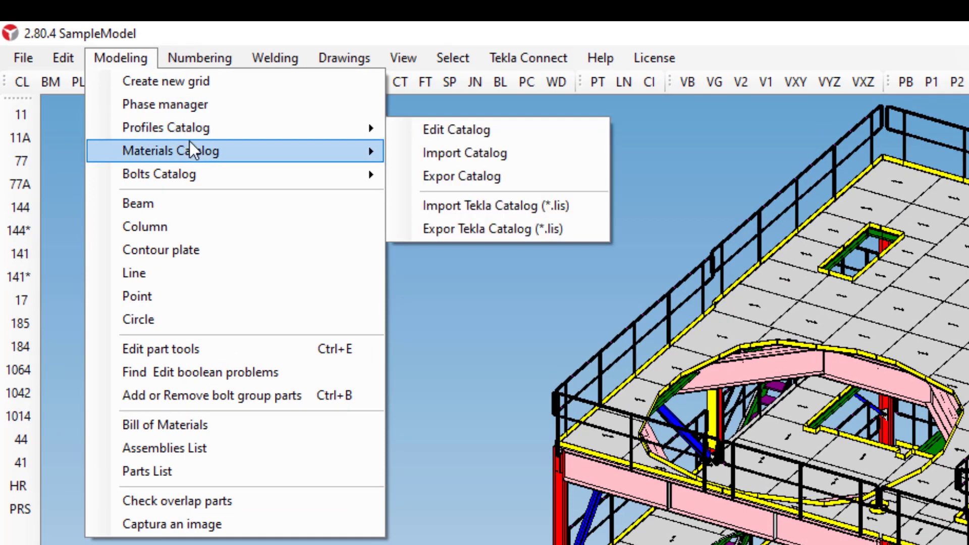
{"action": "mouse_move", "coordinate": [189, 172]}
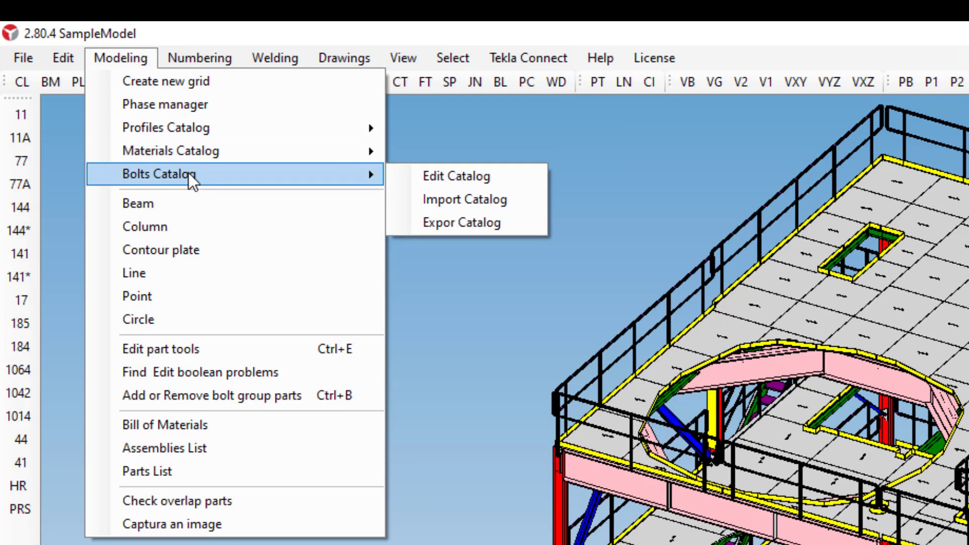
{"action": "mouse_move", "coordinate": [285, 129]}
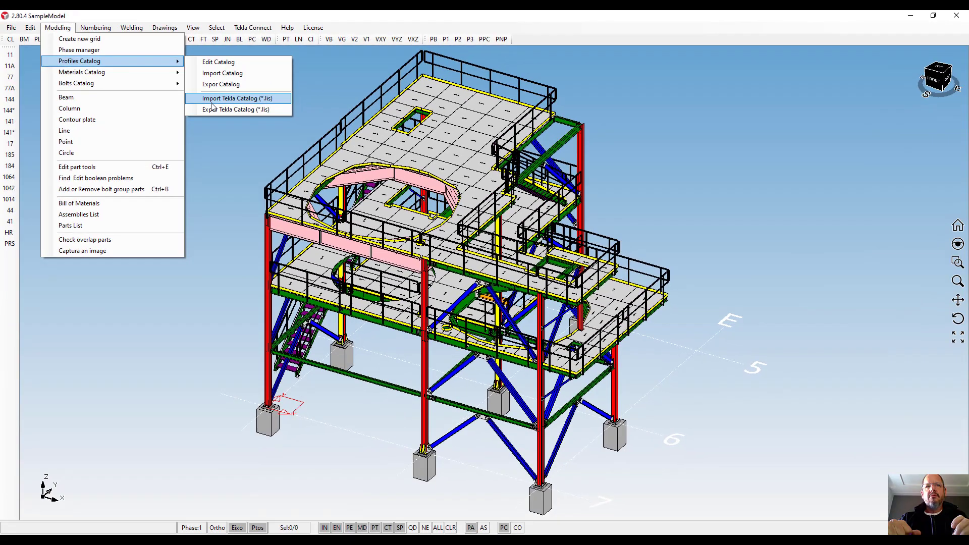
{"action": "left_click", "coordinate": [223, 62]}
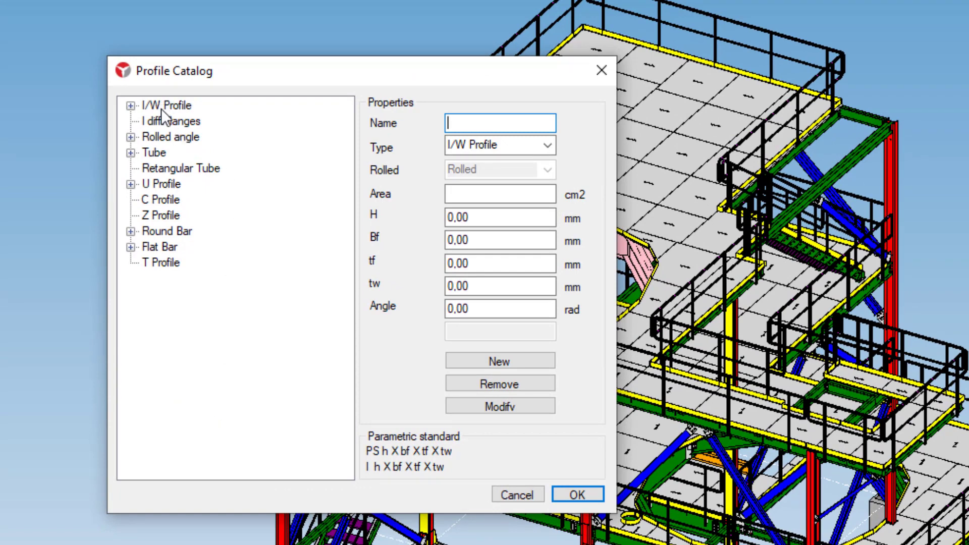
Expand the HP and W groups of the I/W profiles and view the properties of W310X23.8
{"action": "left_click", "coordinate": [131, 106]}
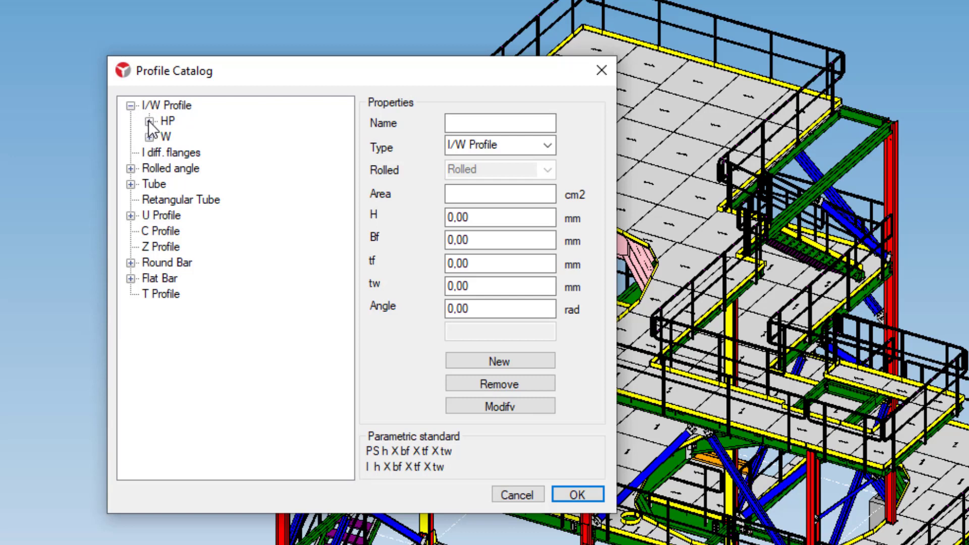
{"action": "left_click", "coordinate": [148, 122]}
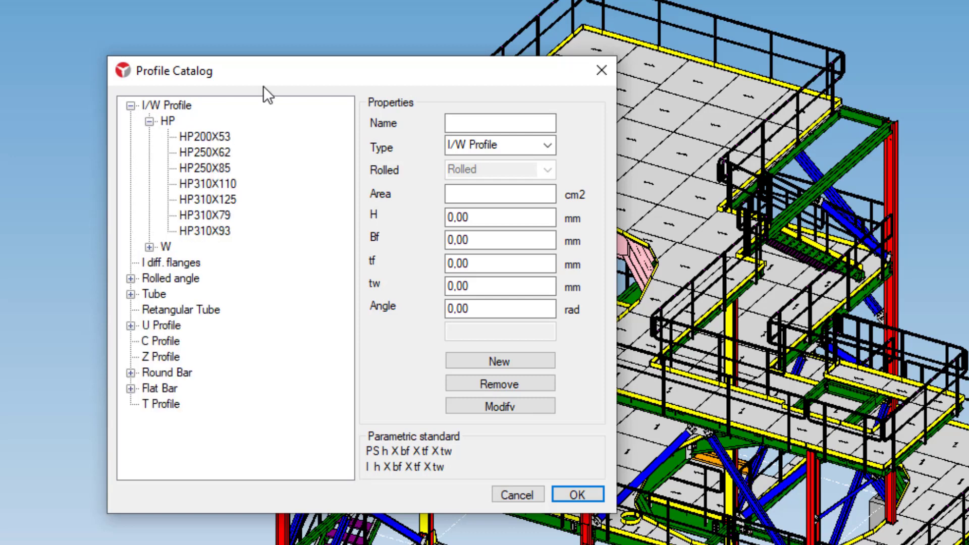
{"action": "left_click", "coordinate": [150, 248]}
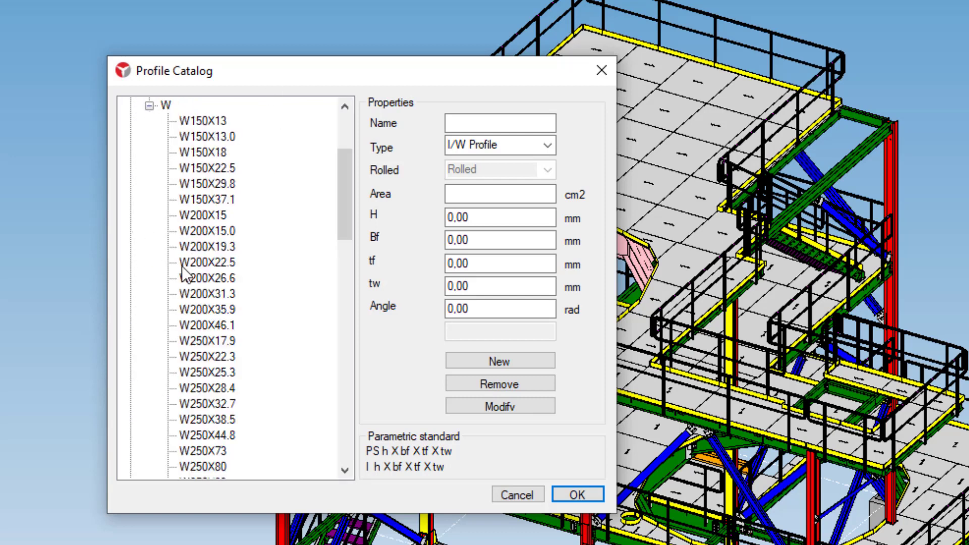
{"action": "scroll", "coordinate": [199, 244], "scroll_direction": "down", "scroll_amount": 6}
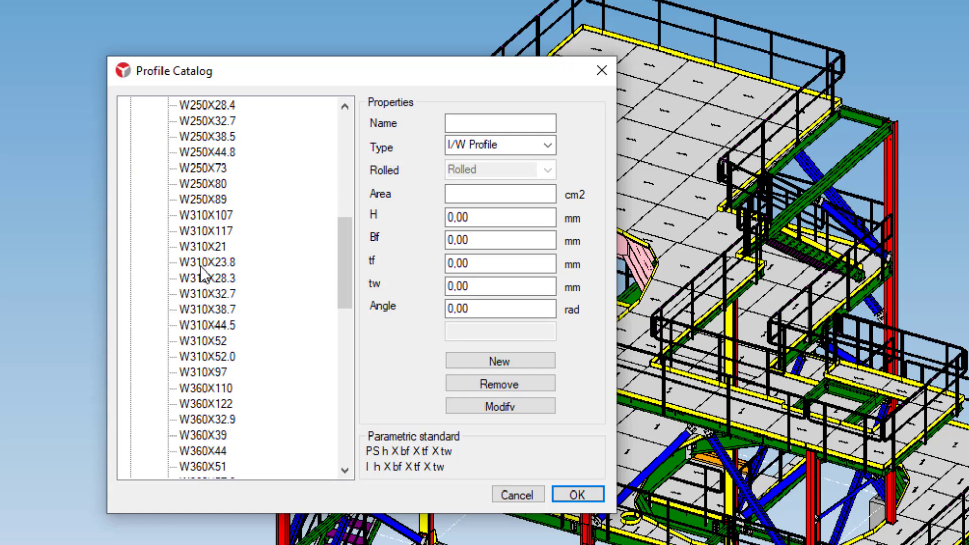
{"action": "left_click", "coordinate": [202, 266]}
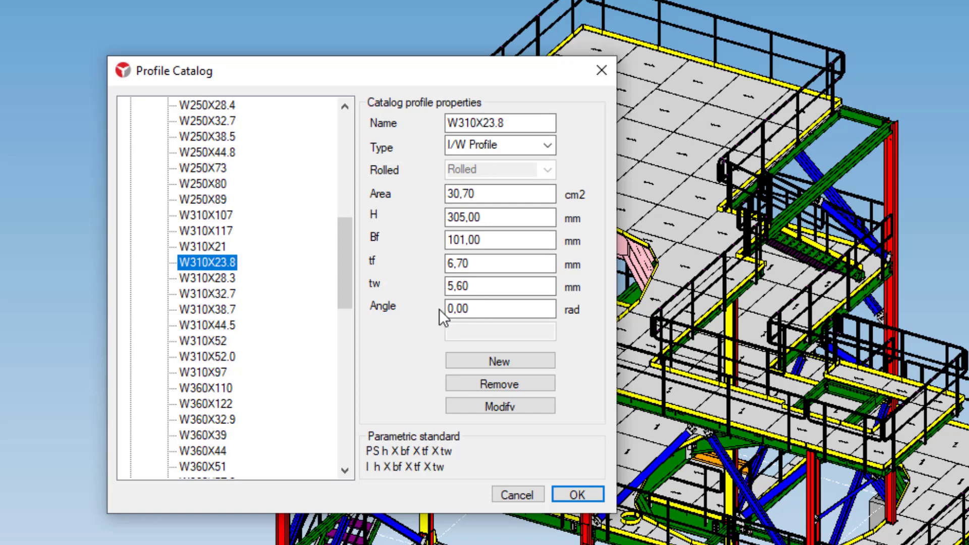
Use the W310X52 profile as the base for a new one and change the name to W310X53
{"action": "left_click", "coordinate": [229, 343]}
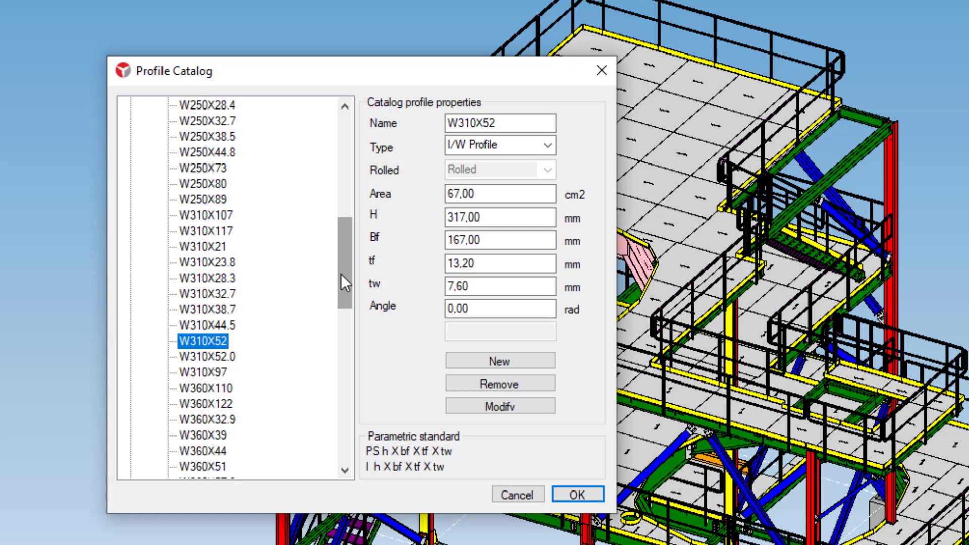
{"action": "left_click", "coordinate": [518, 121]}
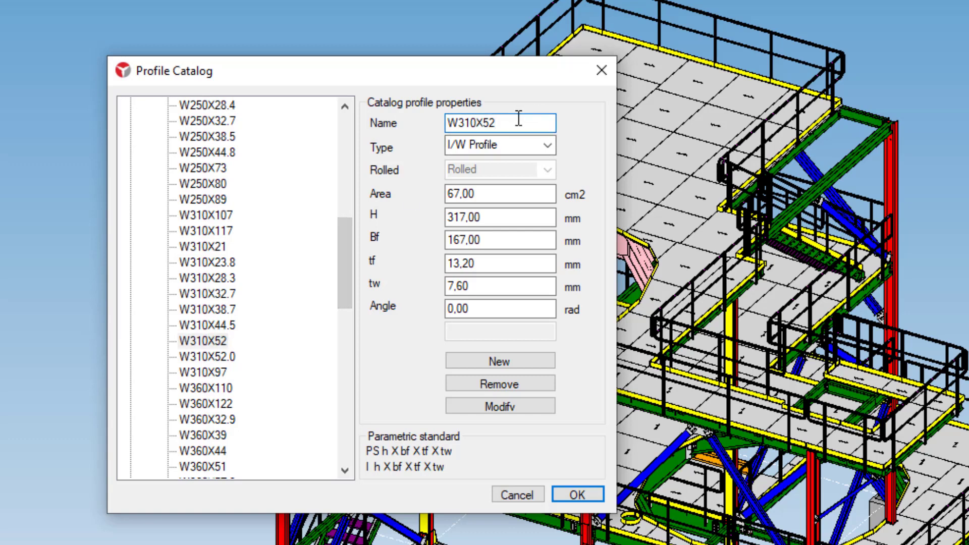
{"action": "key", "text": "BackSpace"}
{"action": "type", "text": "3"}
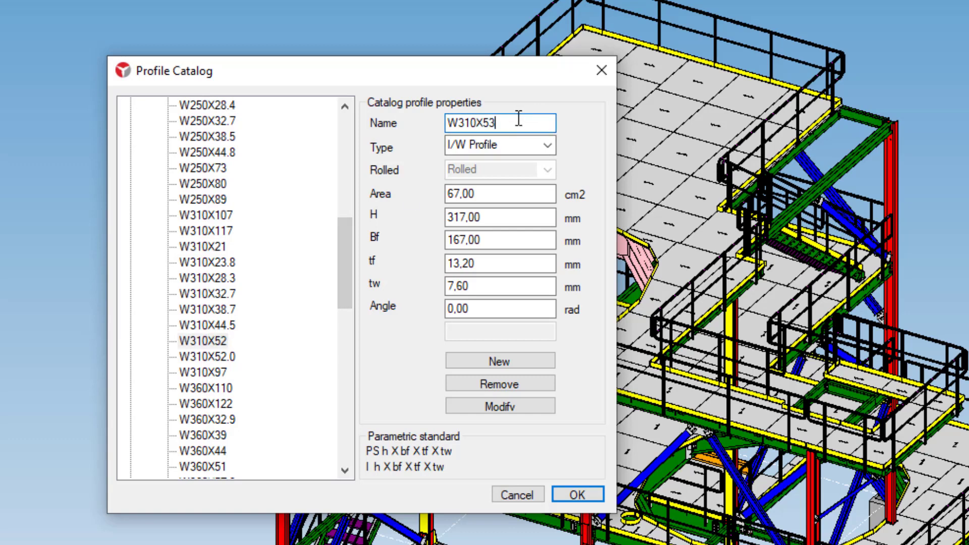
Set the W310X53 profile's dimensions to Bf 180 mm, tf 15 mm and tw 8 mm
{"action": "left_click", "coordinate": [506, 241]}
{"action": "key", "text": "BackSpace"}
{"action": "key", "text": "BackSpace"}
{"action": "key", "text": "BackSpace"}
{"action": "key", "text": "BackSpace"}
{"action": "key", "text": "BackSpace"}
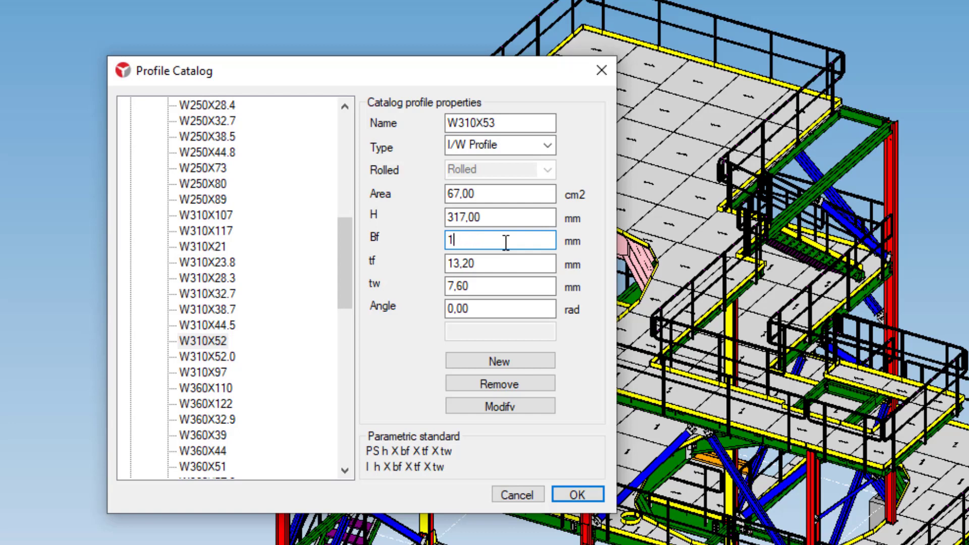
{"action": "type", "text": "80"}
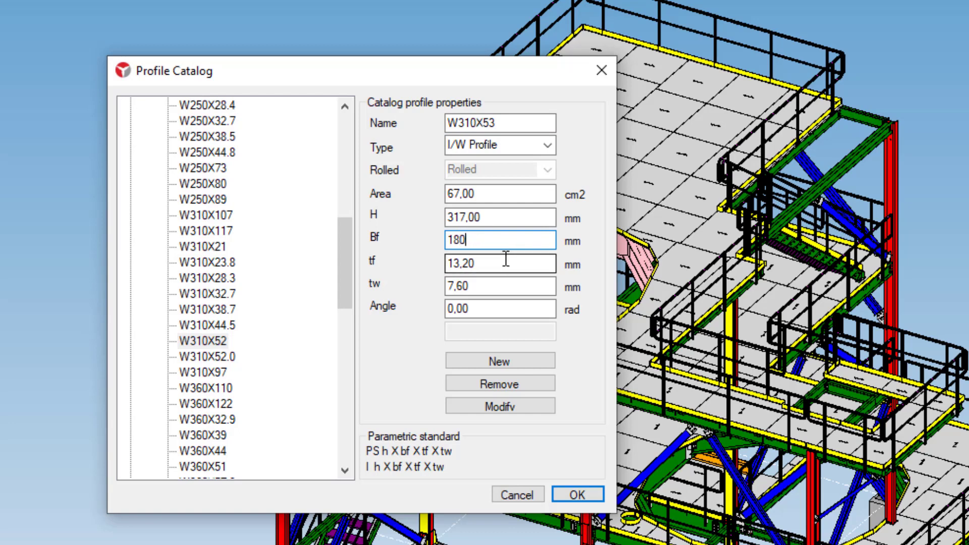
{"action": "double_click", "coordinate": [496, 268]}
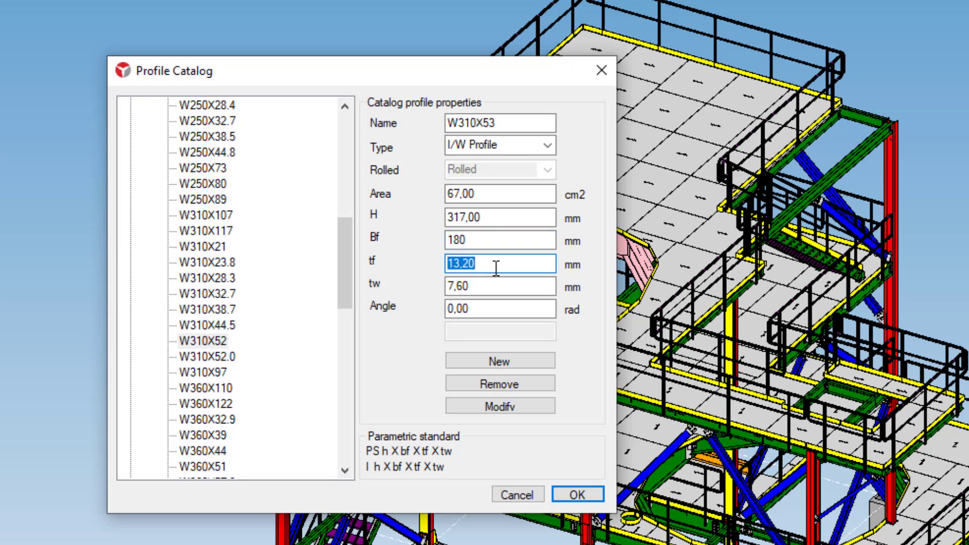
{"action": "type", "text": "15"}
{"action": "double_click", "coordinate": [478, 286]}
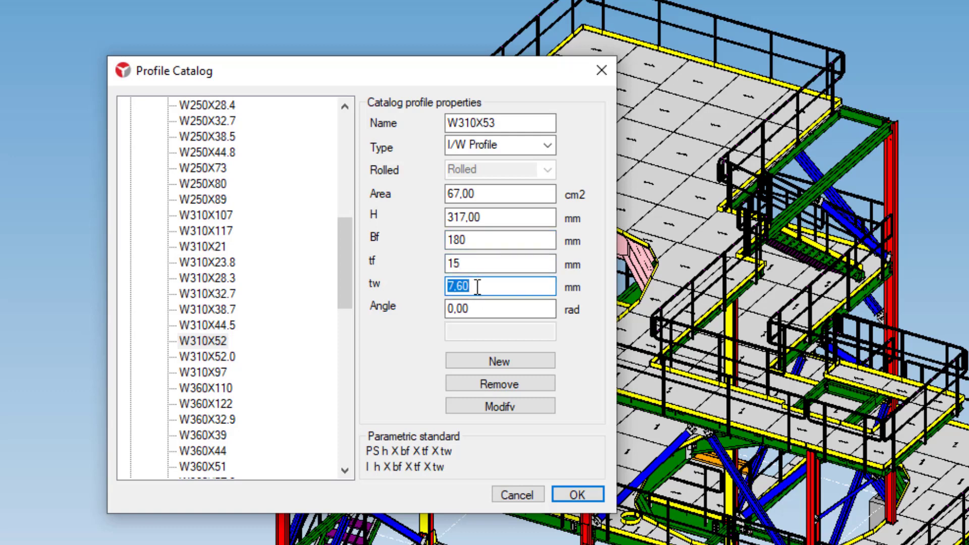
{"action": "type", "text": "8"}
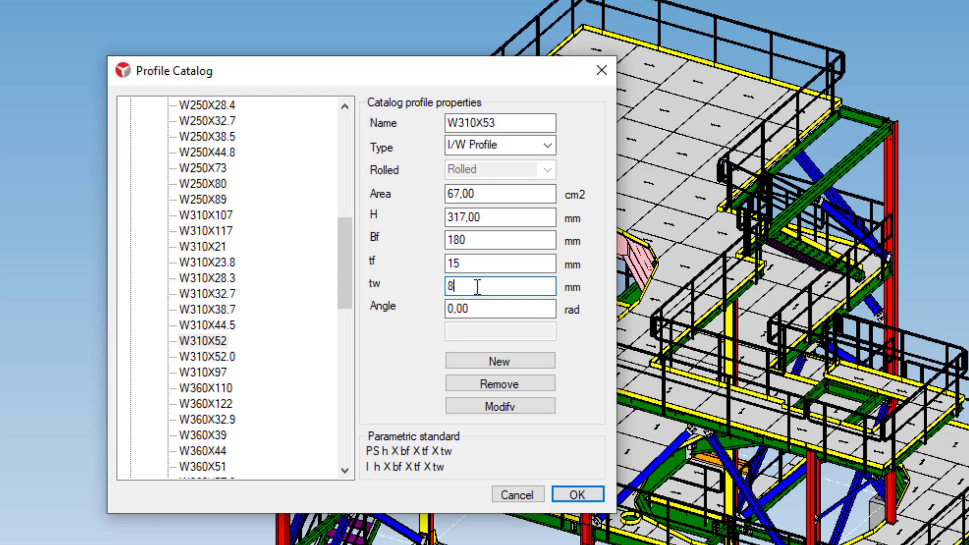
Add W310X53 to the catalog as a new profile, check its place in the W list, and accept the catalog
{"action": "left_click", "coordinate": [502, 358]}
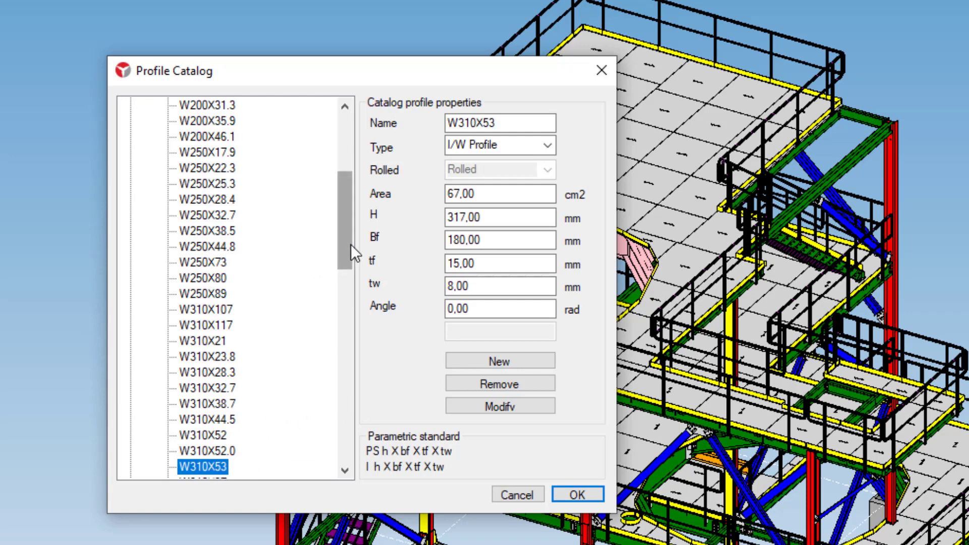
{"action": "left_click_drag", "start_coordinate": [351, 244], "coordinate": [349, 271]}
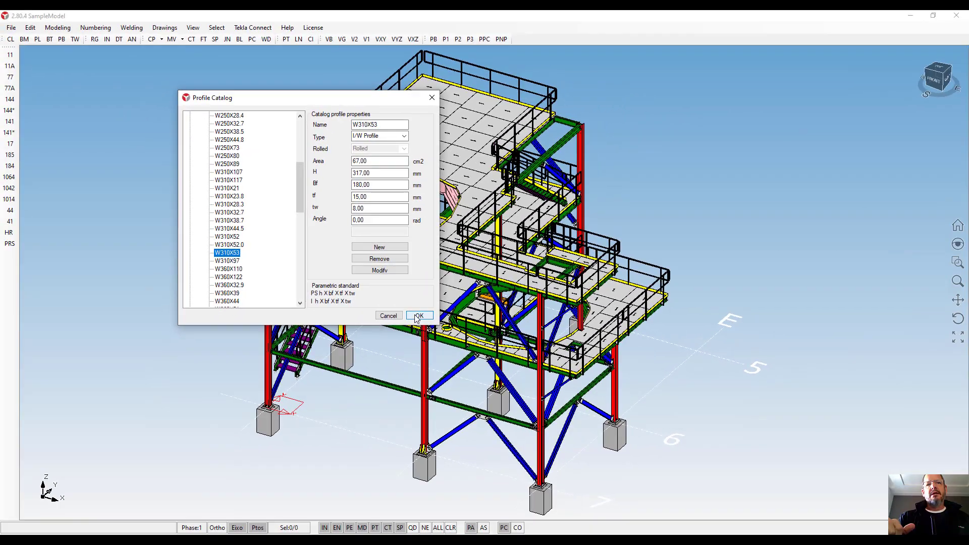
{"action": "left_click", "coordinate": [418, 316]}
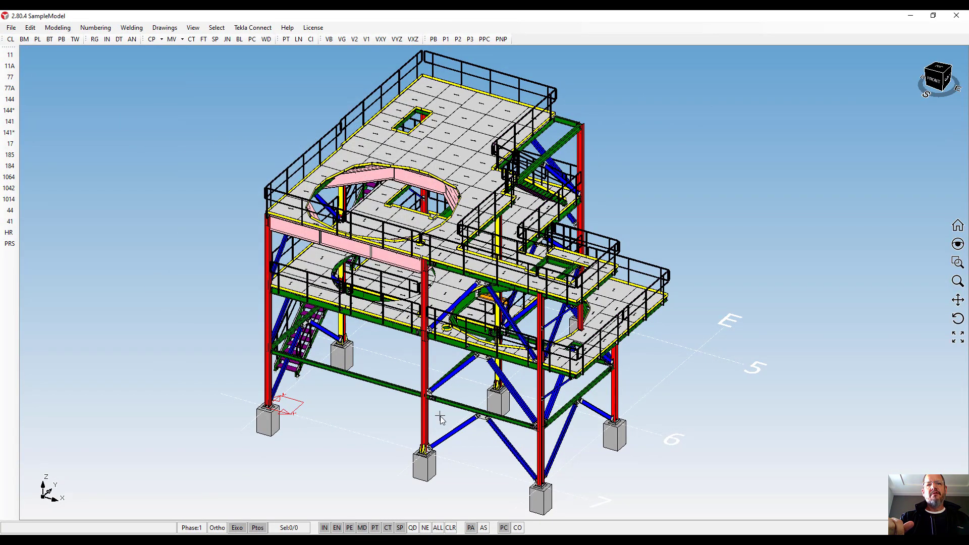
Change the profile of the low horizontal W150X13.0 beam to W310X53 from the profile catalog, and close the beam properties
{"action": "scroll", "coordinate": [431, 407], "scroll_direction": "up", "scroll_amount": 5}
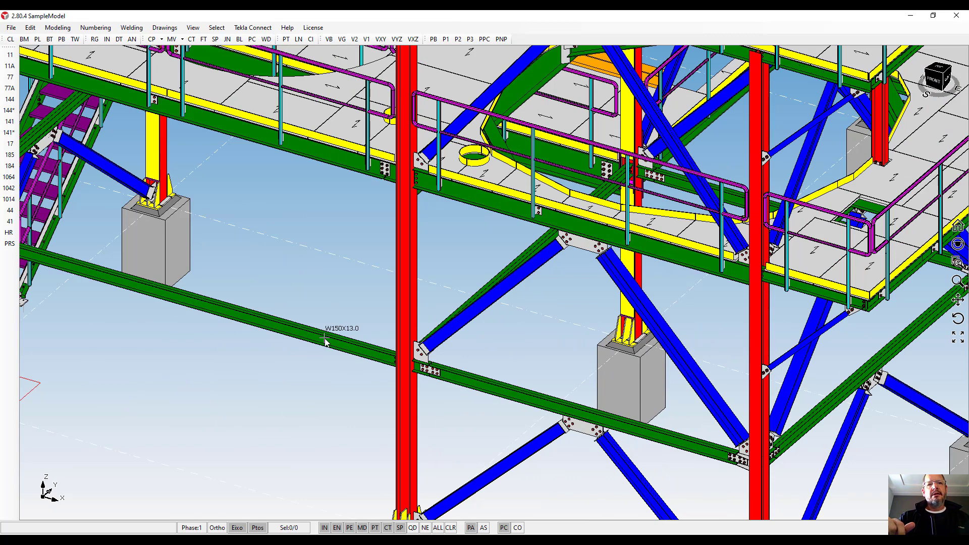
{"action": "left_click", "coordinate": [326, 342]}
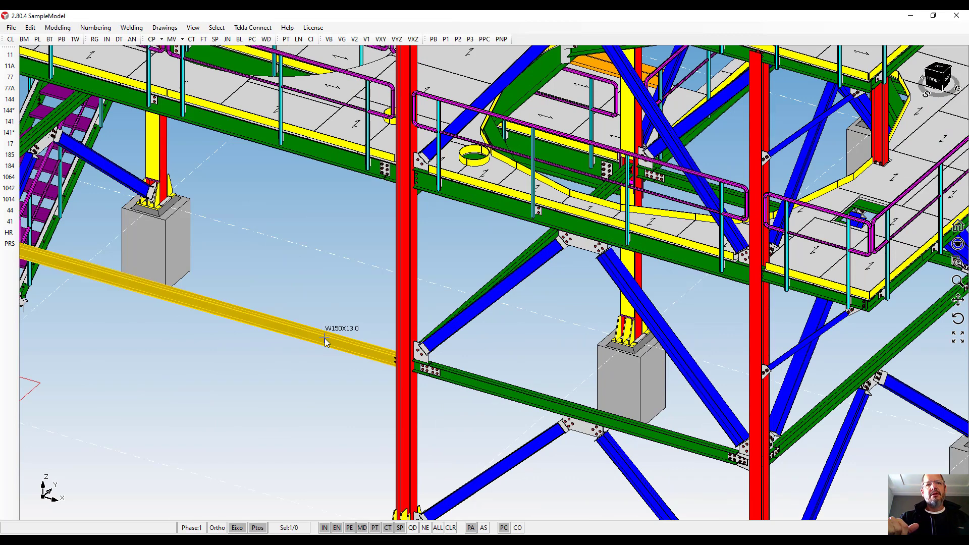
{"action": "double_click", "coordinate": [326, 342]}
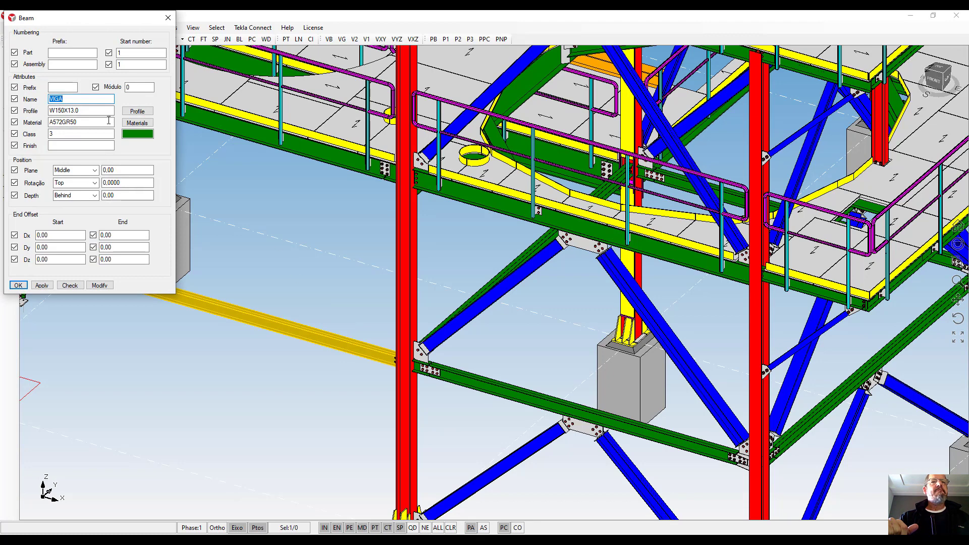
{"action": "left_click", "coordinate": [135, 113]}
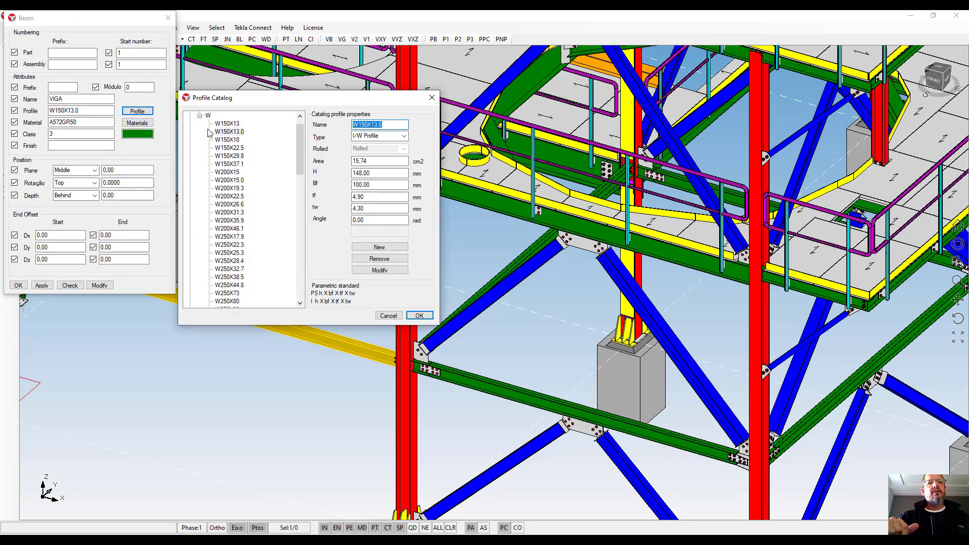
{"action": "scroll", "coordinate": [246, 202], "scroll_direction": "down", "scroll_amount": 2}
{"action": "scroll", "coordinate": [246, 202], "scroll_direction": "down", "scroll_amount": 2}
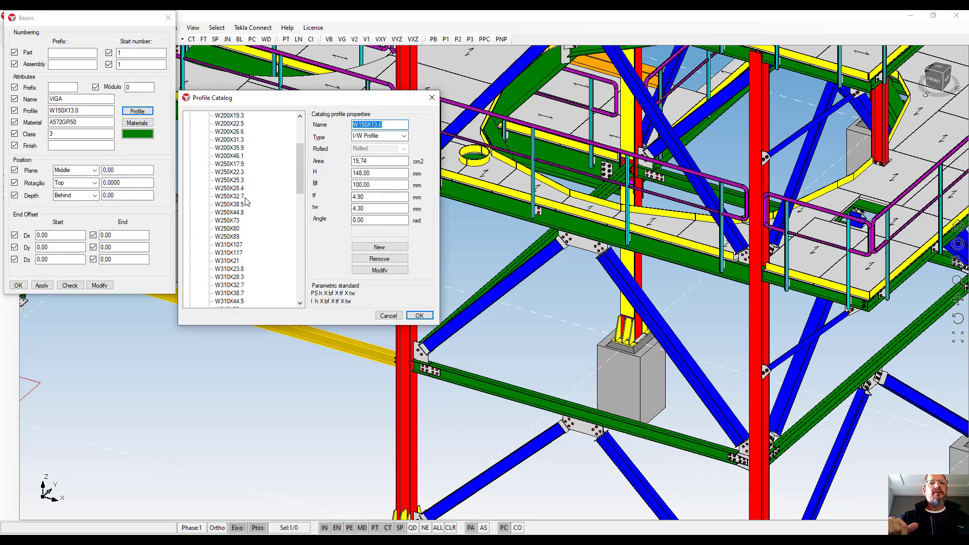
{"action": "scroll", "coordinate": [246, 201], "scroll_direction": "down", "scroll_amount": 1}
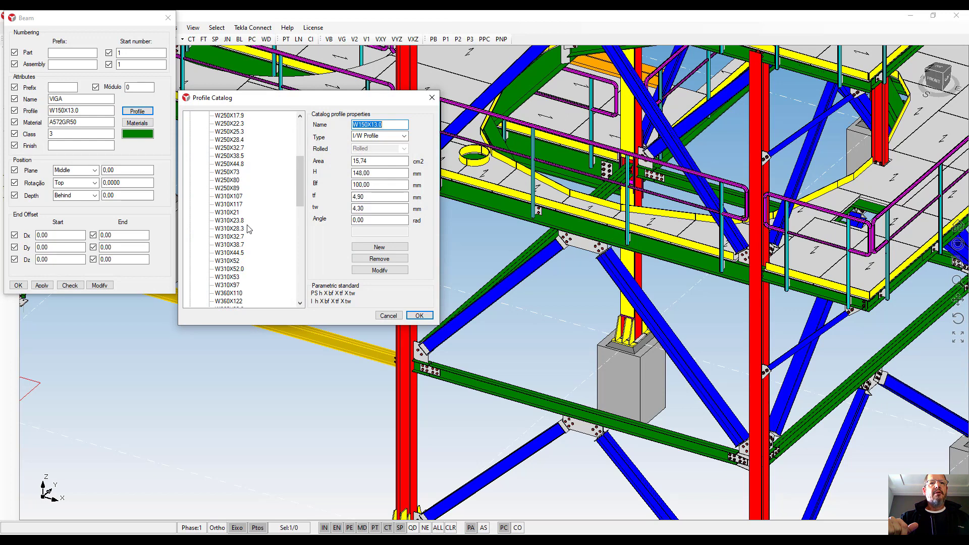
{"action": "left_click", "coordinate": [236, 278]}
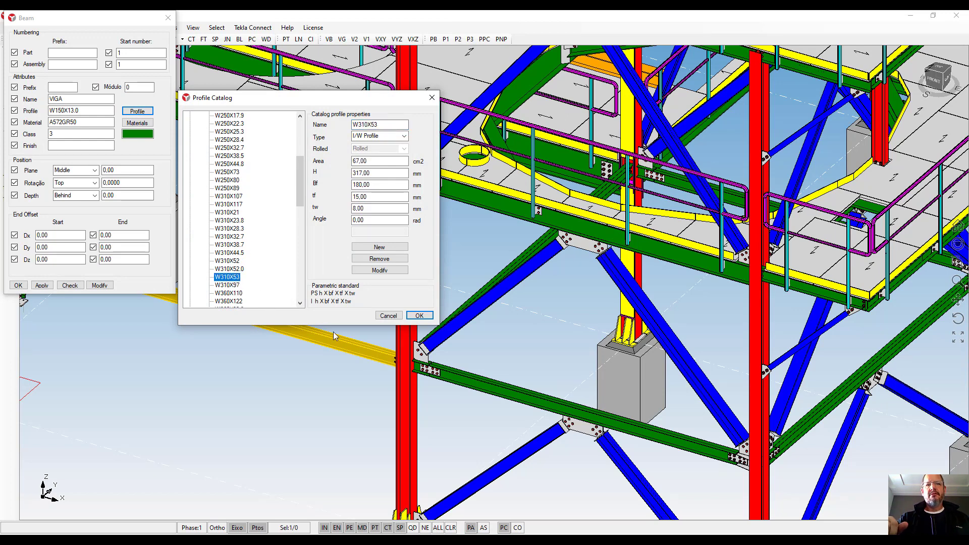
{"action": "left_click", "coordinate": [420, 315]}
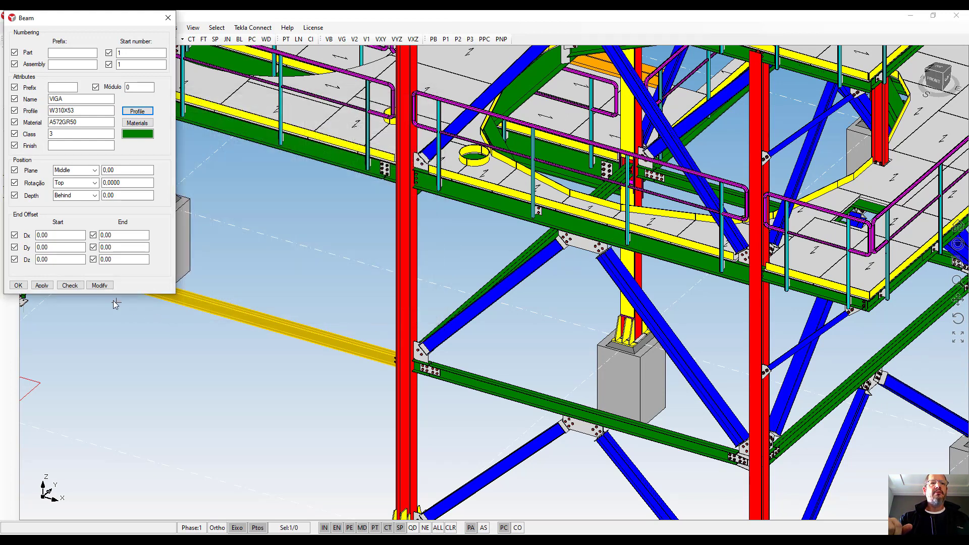
{"action": "left_click", "coordinate": [99, 286]}
{"action": "scroll", "coordinate": [374, 341], "scroll_direction": "up", "scroll_amount": 3}
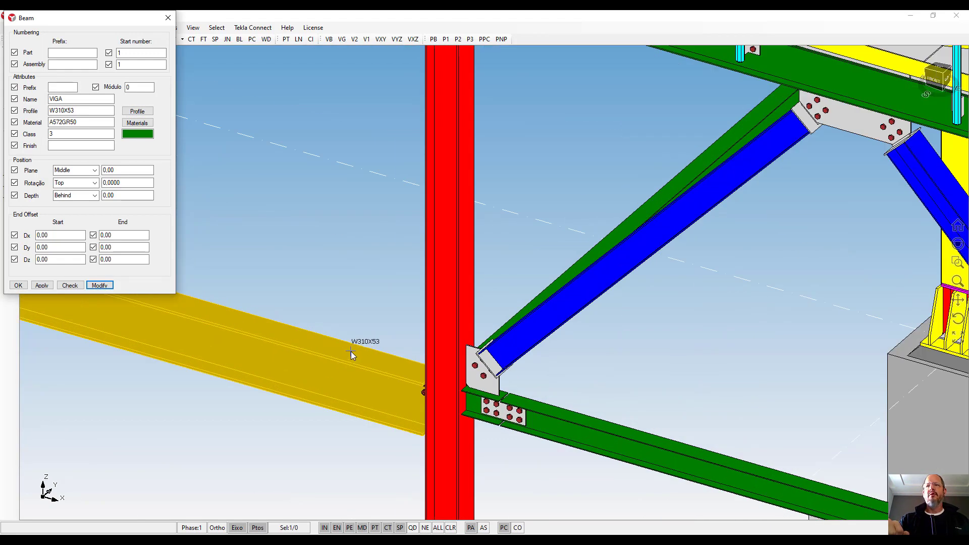
{"action": "left_click", "coordinate": [356, 264]}
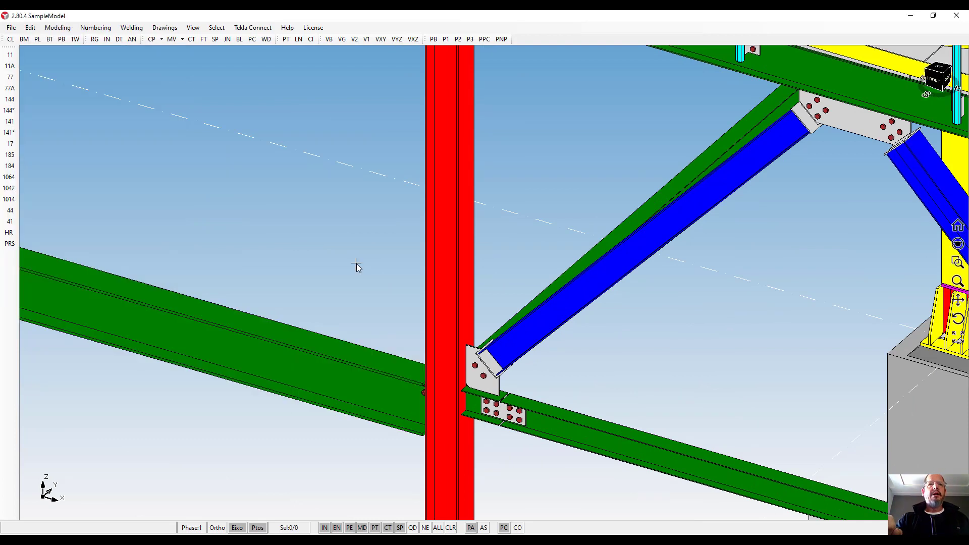
Load the Tekla.lis file from the SampleModel folder as a Tekla profile catalog to import
{"action": "left_click", "coordinate": [62, 30]}
{"action": "mouse_move", "coordinate": [84, 61]}
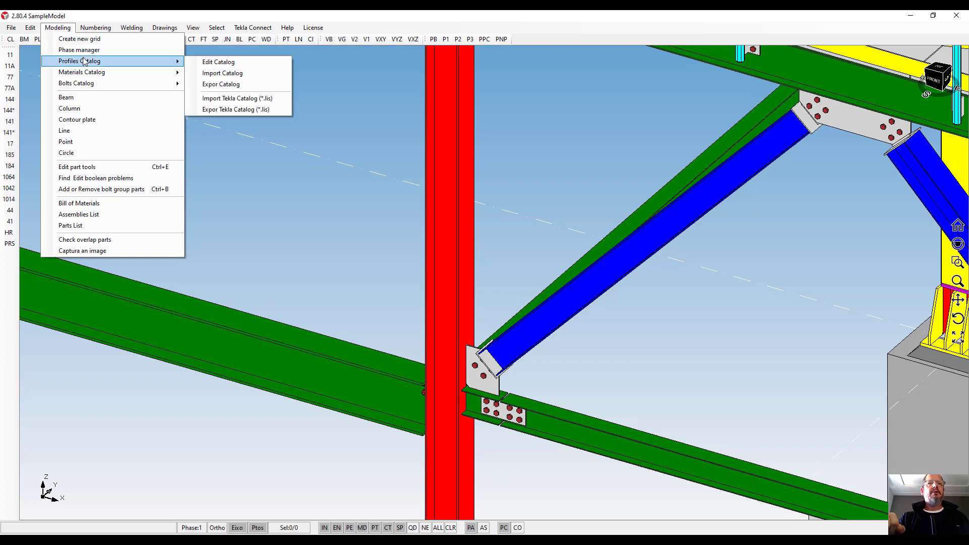
{"action": "left_click", "coordinate": [207, 99]}
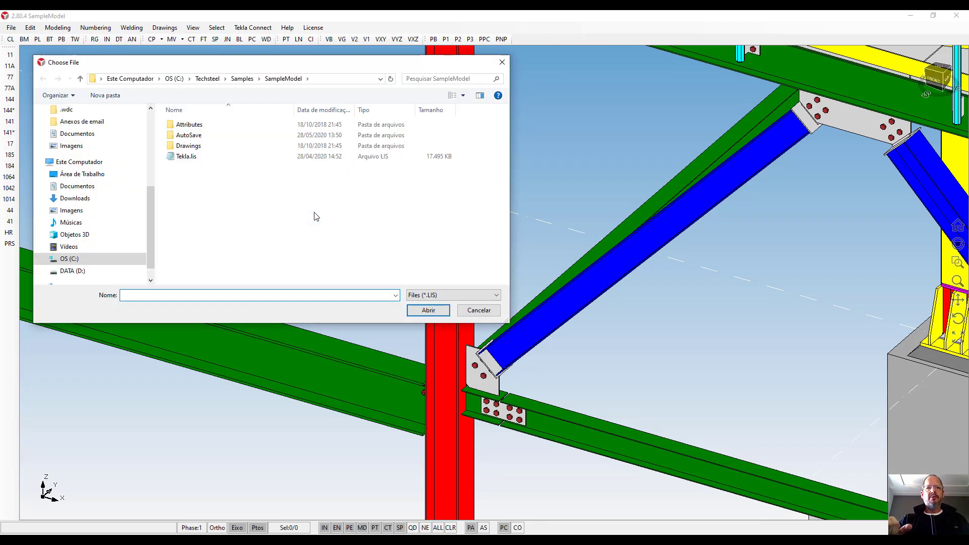
{"action": "left_click", "coordinate": [185, 156]}
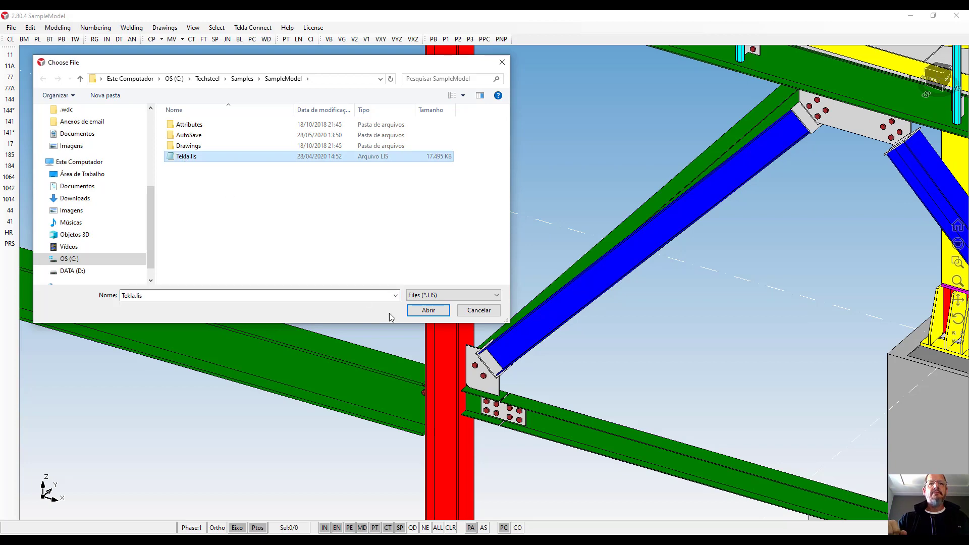
{"action": "left_click", "coordinate": [428, 310]}
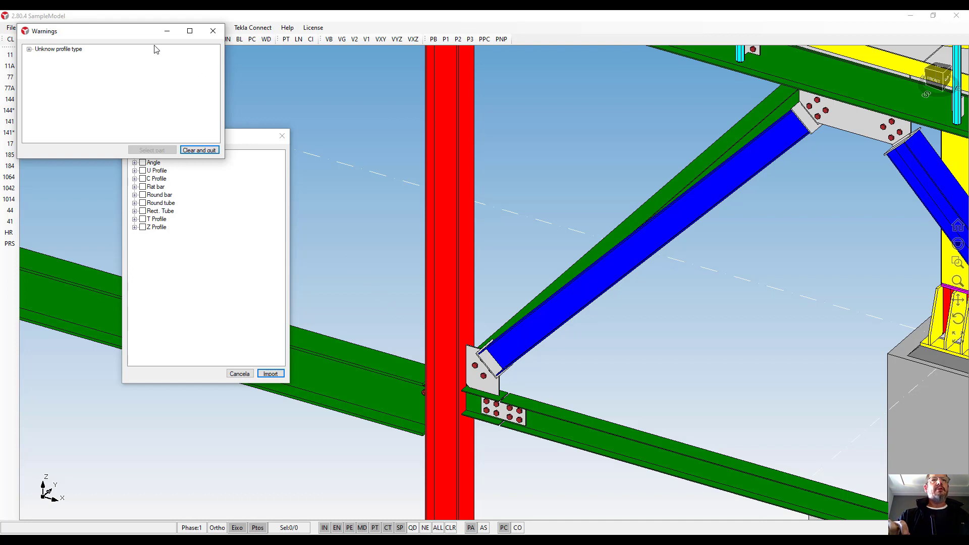
Examine the warnings for the unknown profile types 22, 998 and 999, and clear them
{"action": "left_click_drag", "start_coordinate": [148, 35], "coordinate": [403, 122]}
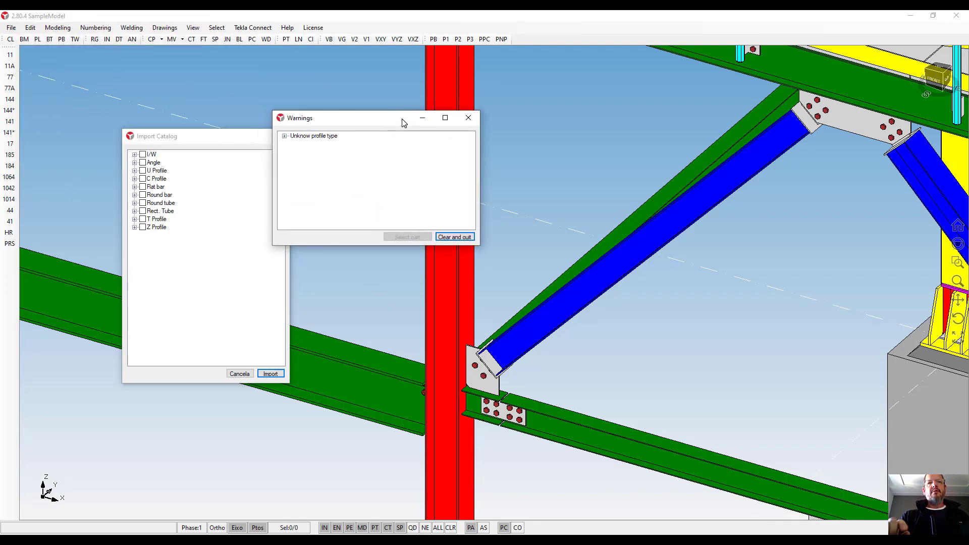
{"action": "left_click", "coordinate": [284, 136]}
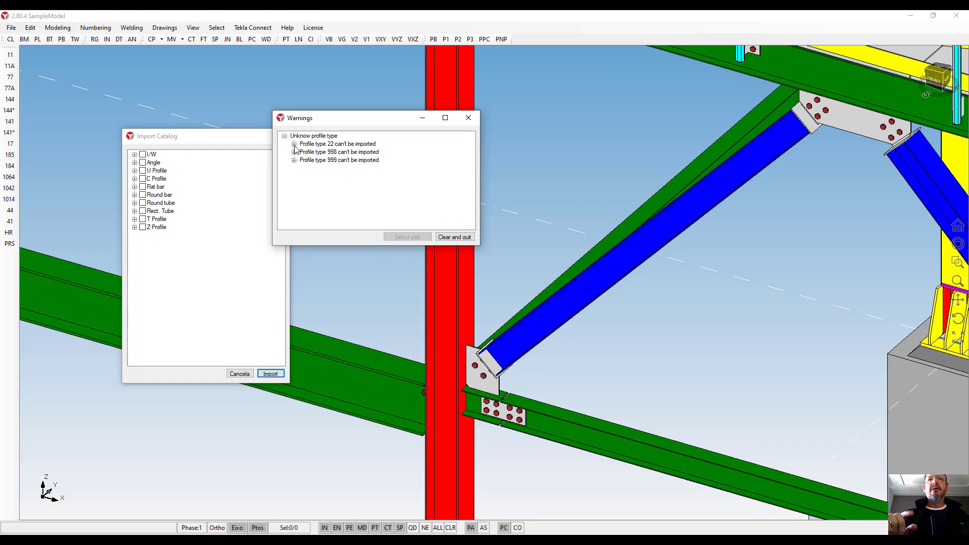
{"action": "left_click", "coordinate": [294, 145]}
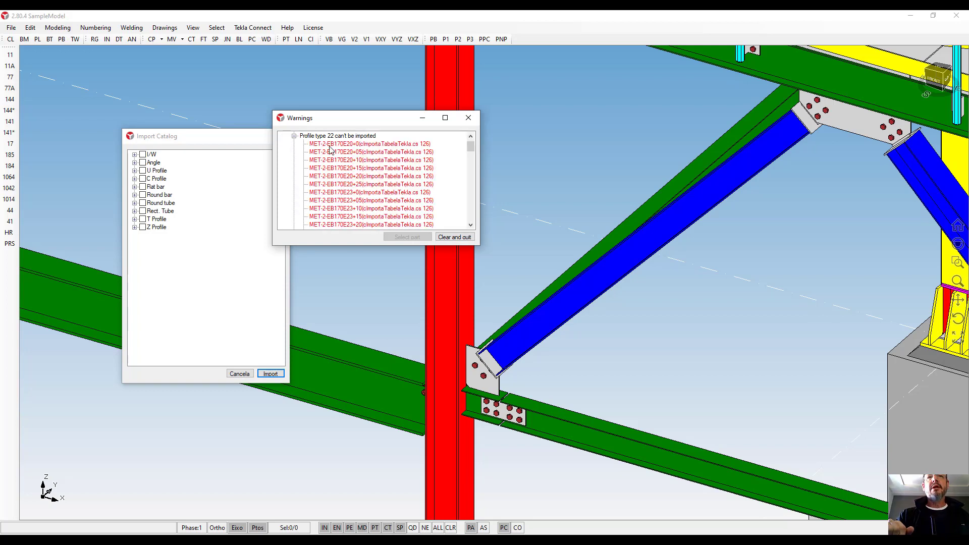
{"action": "left_click", "coordinate": [295, 136]}
{"action": "left_click", "coordinate": [294, 151]}
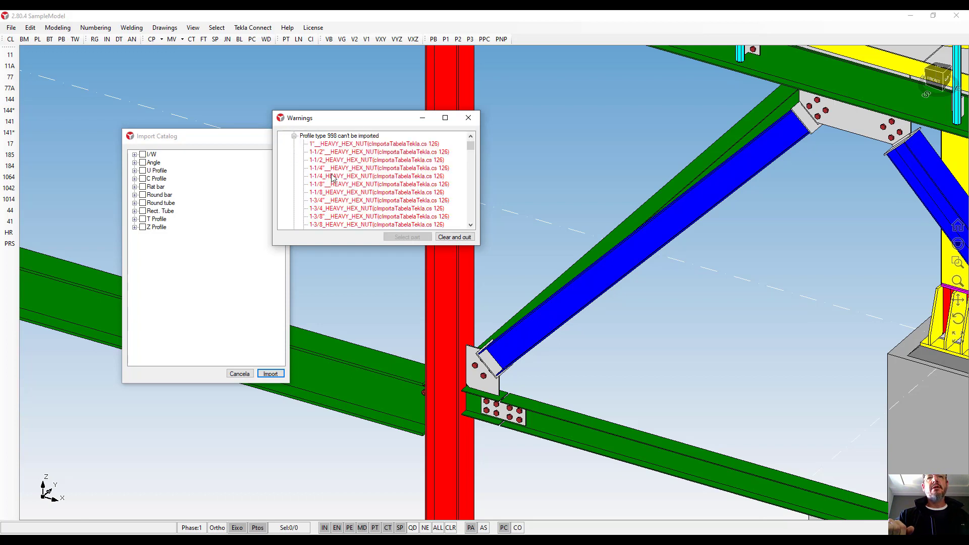
{"action": "left_click", "coordinate": [294, 137]}
{"action": "left_click", "coordinate": [294, 160]}
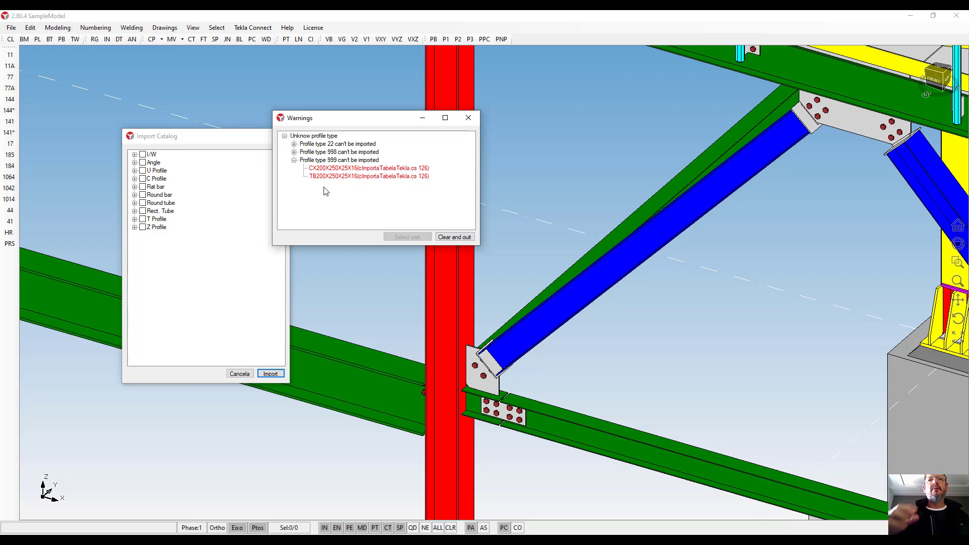
{"action": "left_click", "coordinate": [295, 160]}
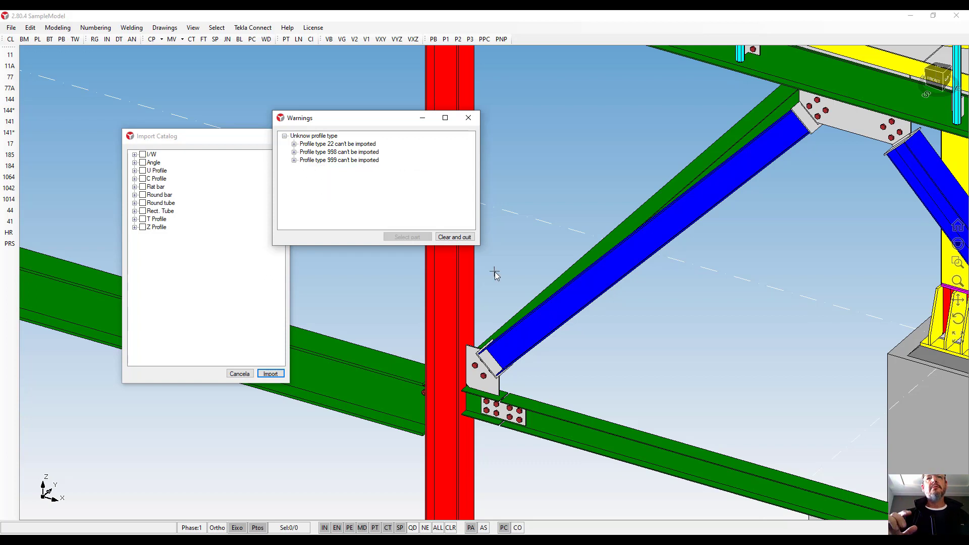
{"action": "left_click", "coordinate": [455, 237]}
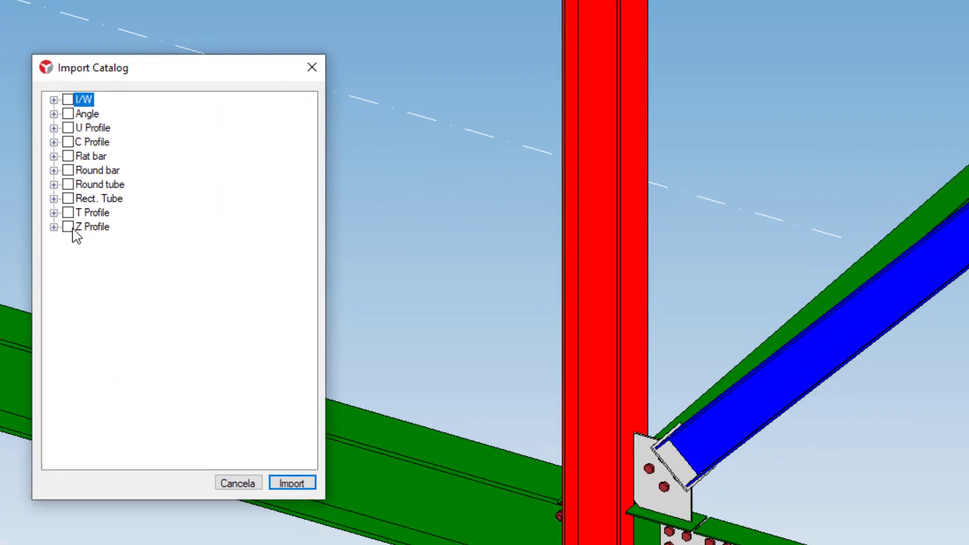
Mark the MT65X14.1, MT100X4.9 and MT125X6 profiles in the MT group of T profiles for import
{"action": "left_click", "coordinate": [54, 213]}
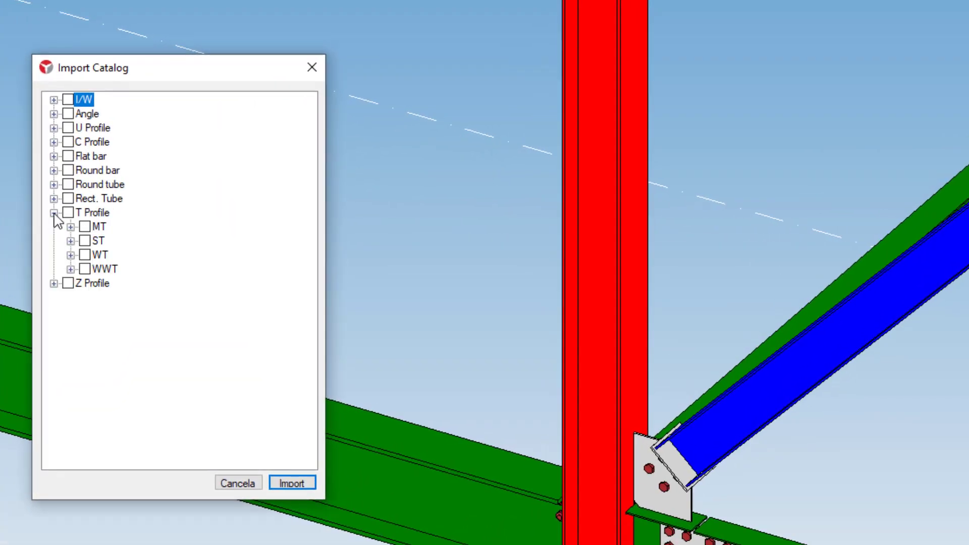
{"action": "left_click", "coordinate": [71, 227]}
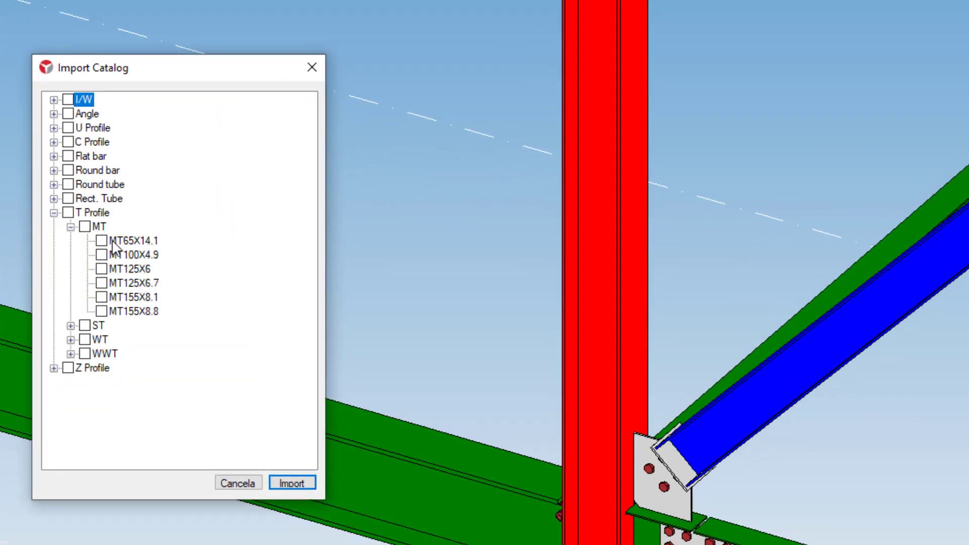
{"action": "left_click", "coordinate": [115, 241]}
{"action": "left_click", "coordinate": [101, 240]}
{"action": "left_click", "coordinate": [101, 255]}
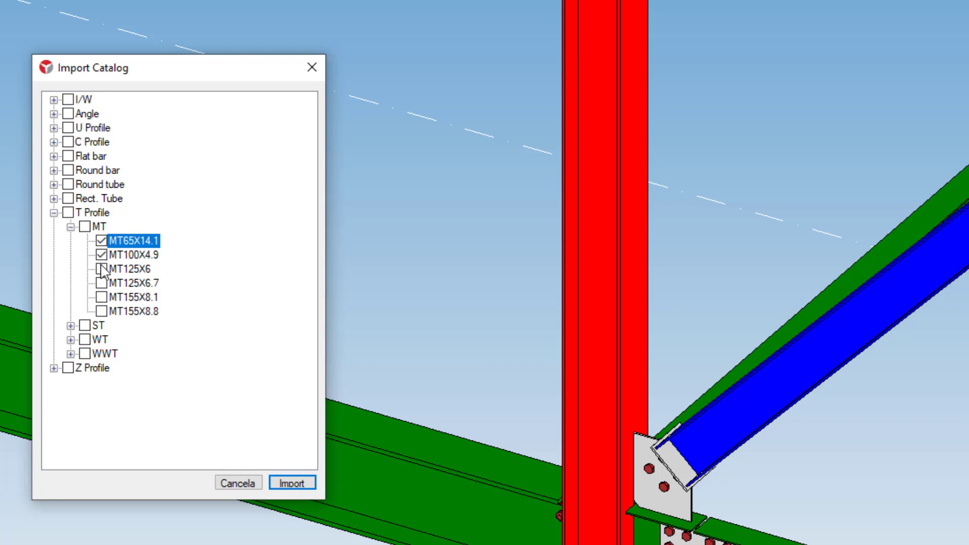
{"action": "left_click", "coordinate": [102, 269]}
{"action": "left_click", "coordinate": [54, 213]}
Import all profile categories from I/W to Z Profile into the catalog, acknowledge the result and close the catalog import
{"action": "left_click", "coordinate": [68, 100]}
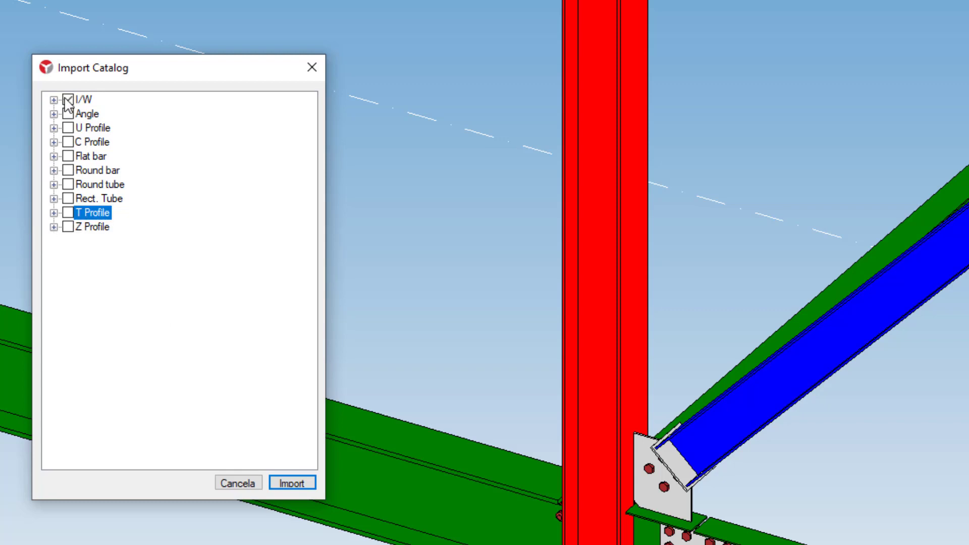
{"action": "left_click", "coordinate": [68, 114]}
{"action": "left_click", "coordinate": [68, 128]}
{"action": "left_click", "coordinate": [68, 141]}
{"action": "left_click", "coordinate": [68, 156]}
{"action": "left_click", "coordinate": [67, 171]}
{"action": "left_click", "coordinate": [67, 184]}
{"action": "left_click", "coordinate": [68, 198]}
{"action": "left_click", "coordinate": [68, 212]}
{"action": "left_click", "coordinate": [67, 227]}
{"action": "left_click", "coordinate": [292, 482]}
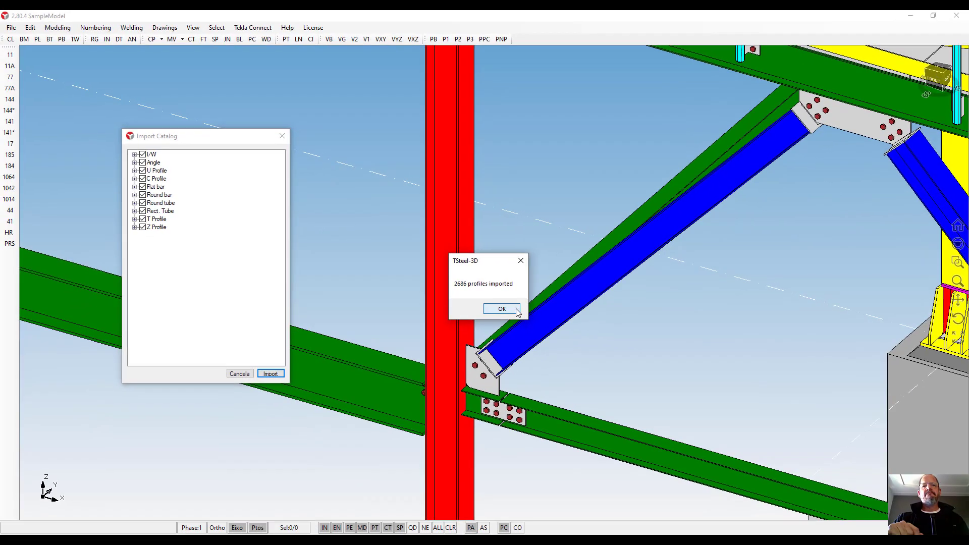
{"action": "left_click", "coordinate": [718, 374]}
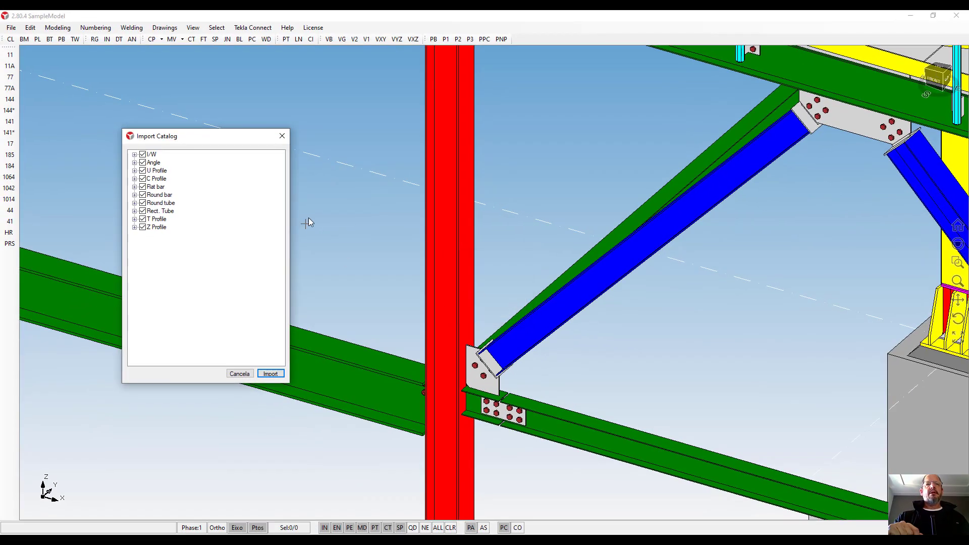
{"action": "left_click", "coordinate": [282, 137]}
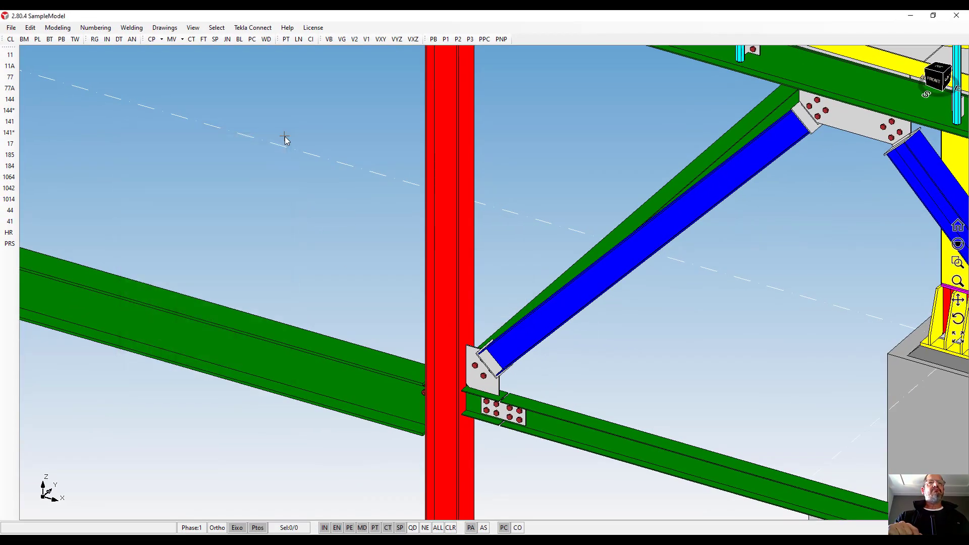
Open the profile catalog for editing and list the MET-HSR group of C profiles
{"action": "left_click", "coordinate": [111, 28]}
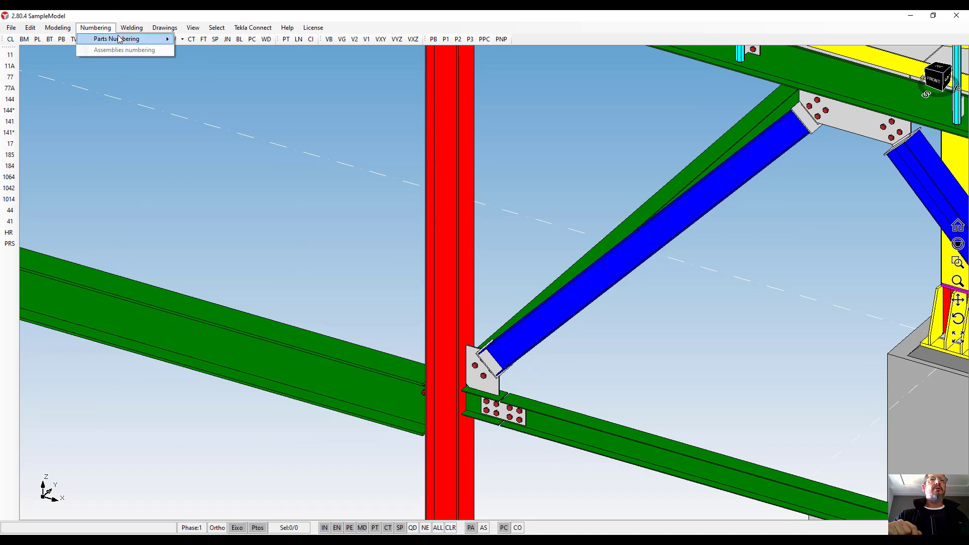
{"action": "mouse_move", "coordinate": [58, 28]}
{"action": "mouse_move", "coordinate": [97, 65]}
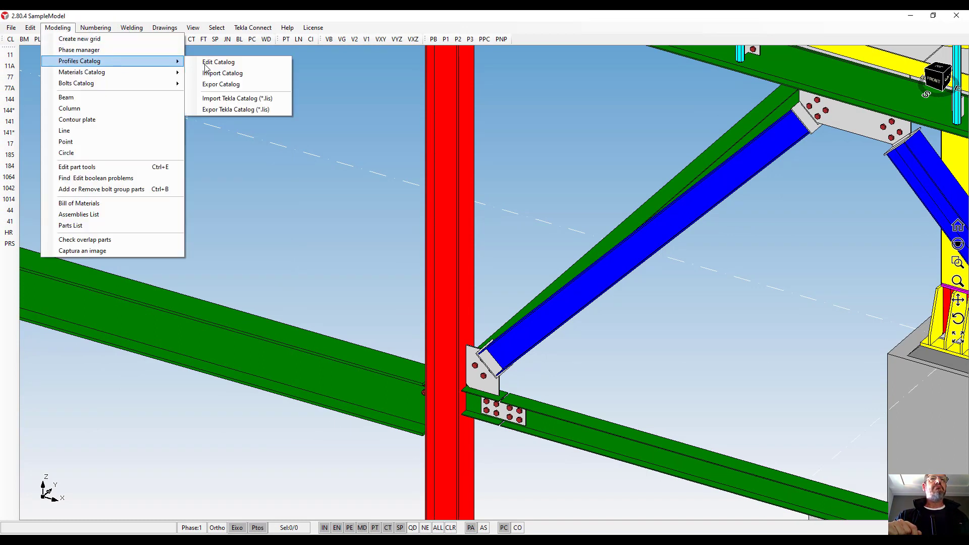
{"action": "left_click", "coordinate": [210, 61]}
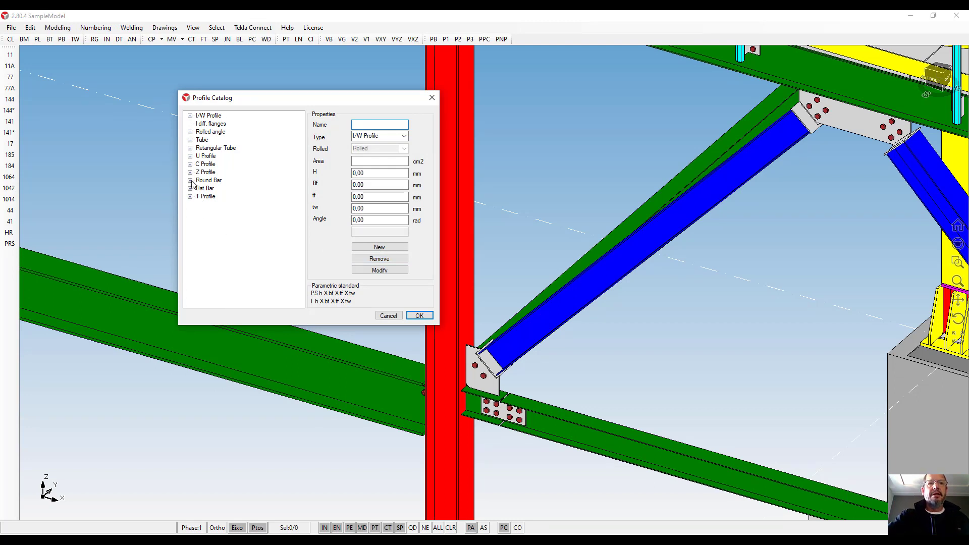
{"action": "left_click", "coordinate": [190, 164]}
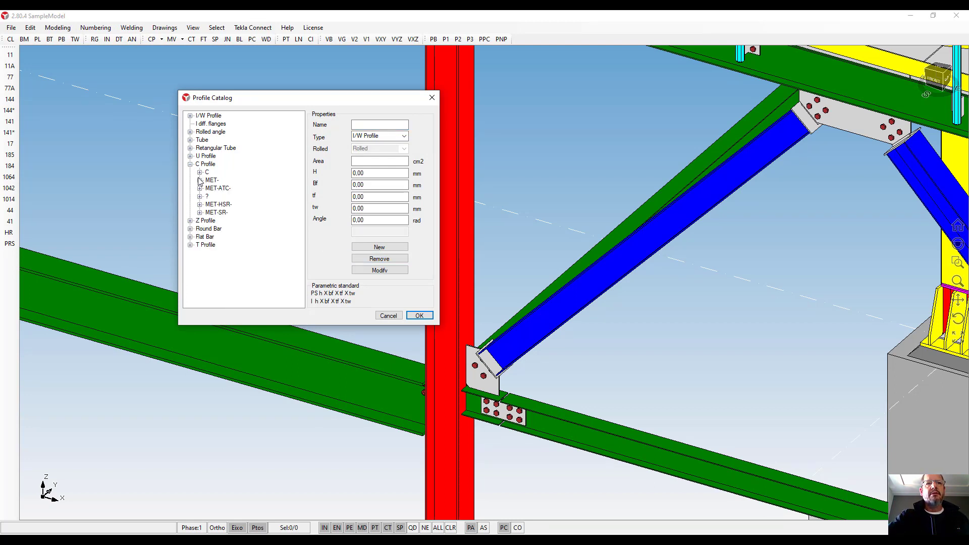
{"action": "left_click", "coordinate": [200, 204]}
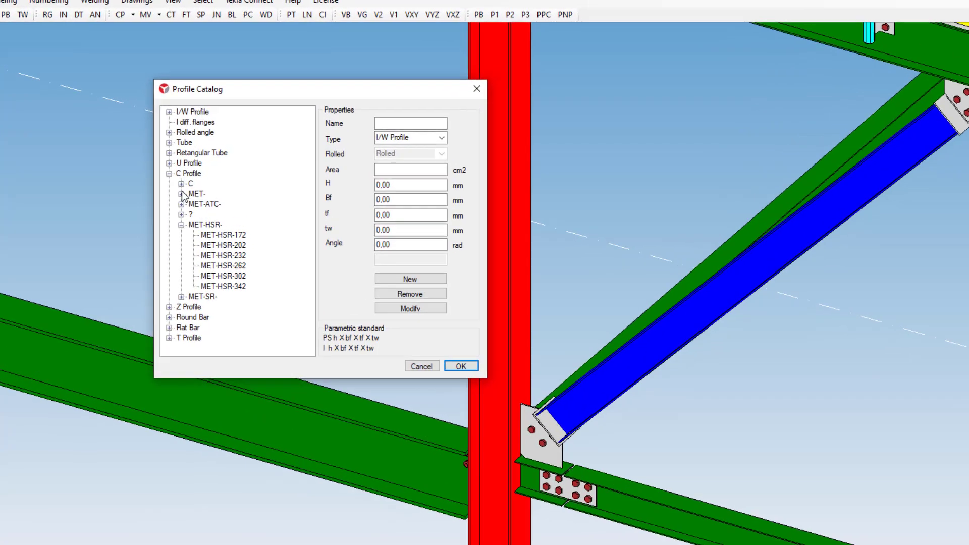
Review the properties of C300X85X25X3 and C300X85X25X2 in the C group, and accept the profile catalog
{"action": "left_click", "coordinate": [199, 172]}
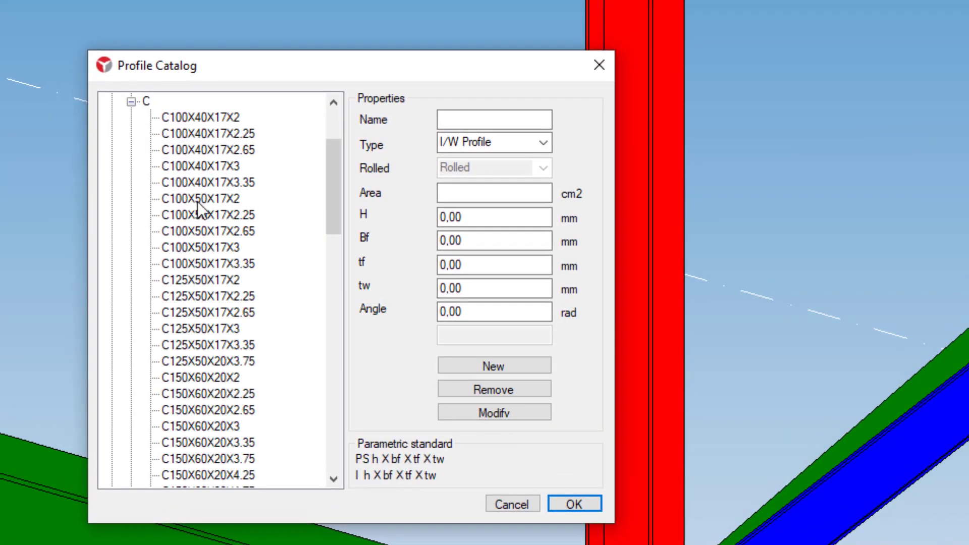
{"action": "left_click_drag", "start_coordinate": [332, 161], "coordinate": [346, 379]}
{"action": "left_click", "coordinate": [205, 199]}
{"action": "left_click", "coordinate": [202, 279]}
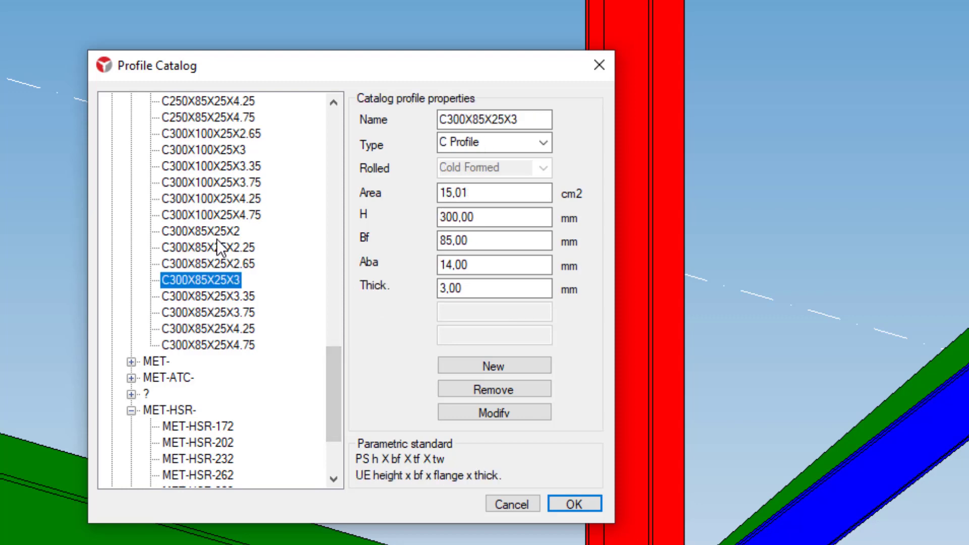
{"action": "left_click", "coordinate": [202, 231]}
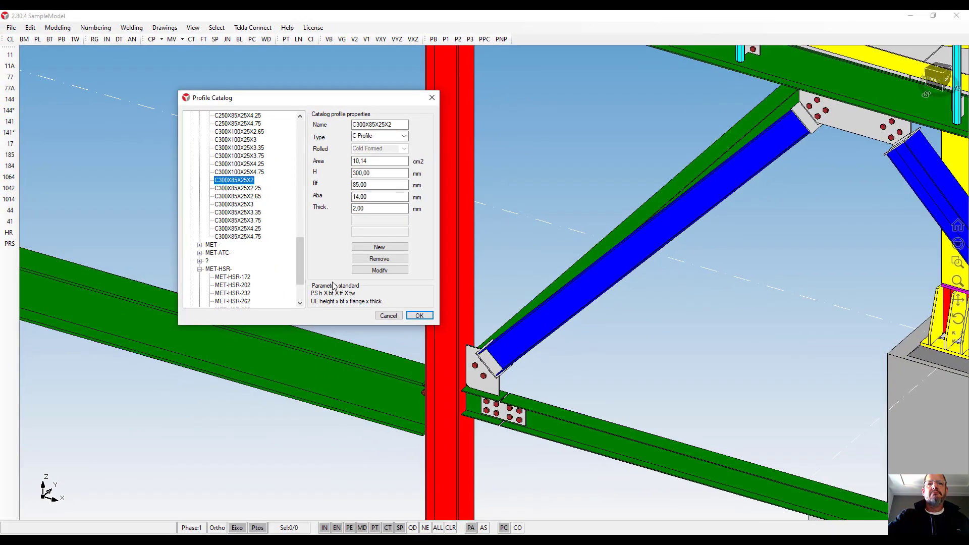
{"action": "left_click", "coordinate": [419, 316]}
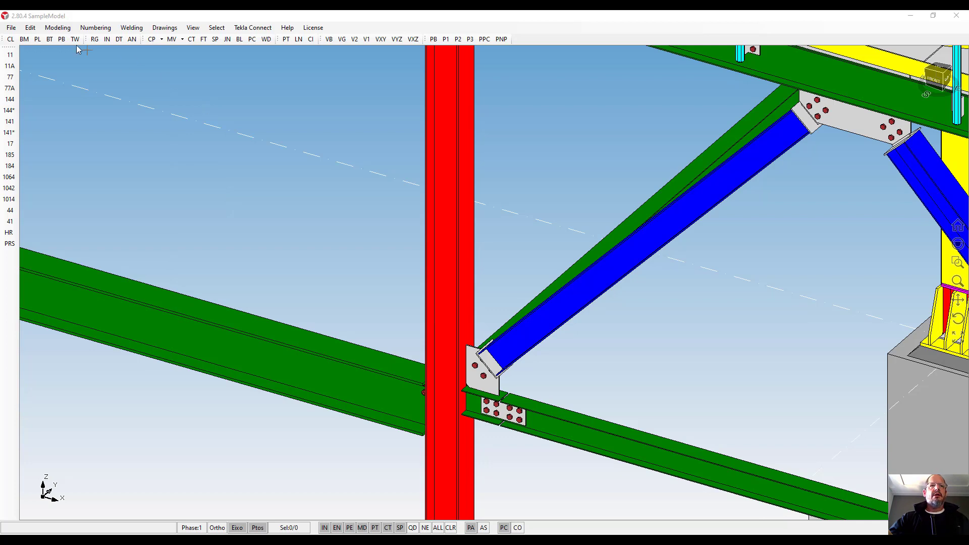
Open the materials catalog for editing and view the properties of the A307 steel
{"action": "left_click", "coordinate": [54, 32]}
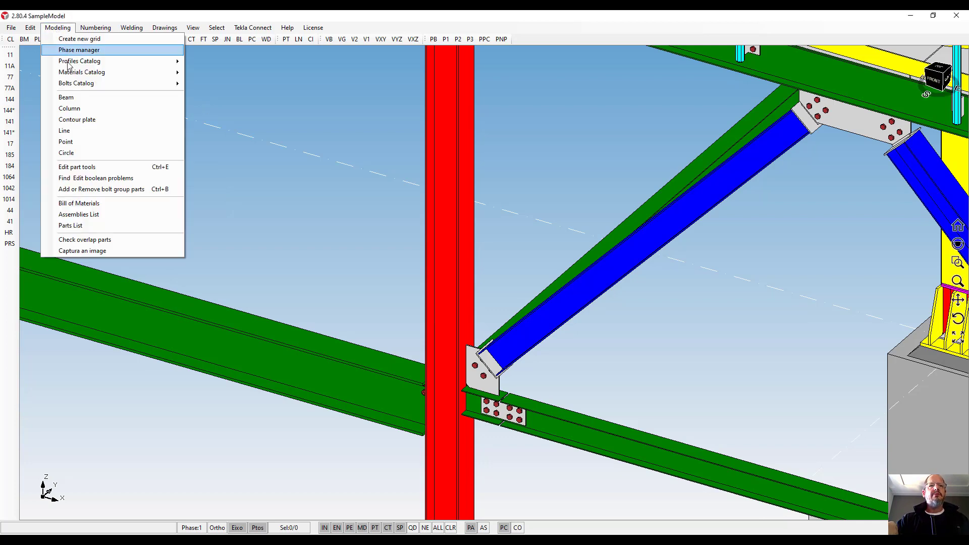
{"action": "mouse_move", "coordinate": [72, 76]}
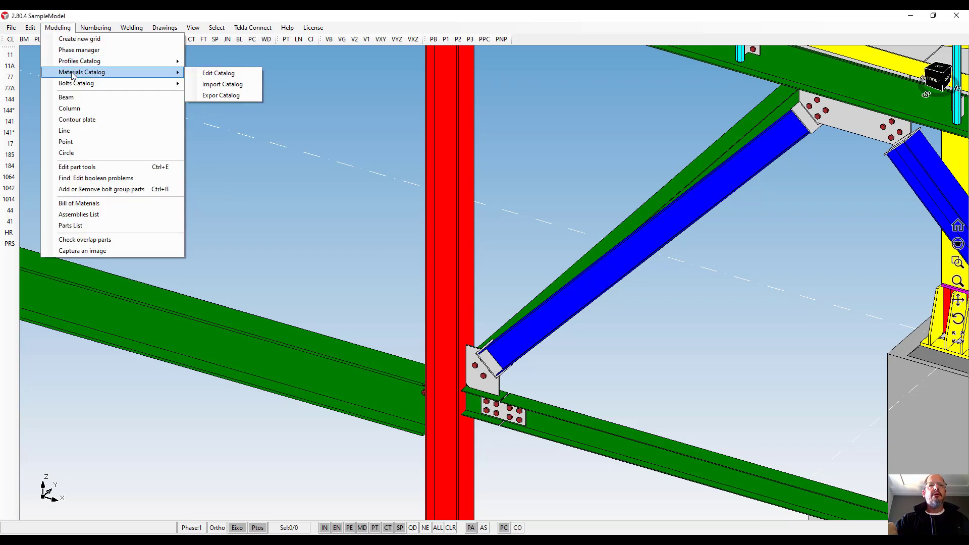
{"action": "left_click", "coordinate": [201, 74]}
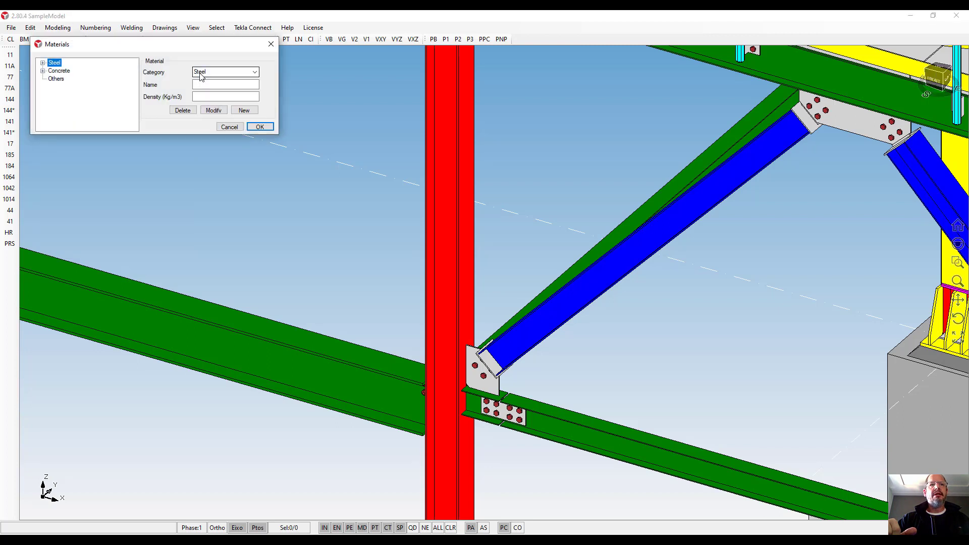
{"action": "left_click_drag", "start_coordinate": [203, 44], "coordinate": [279, 89]}
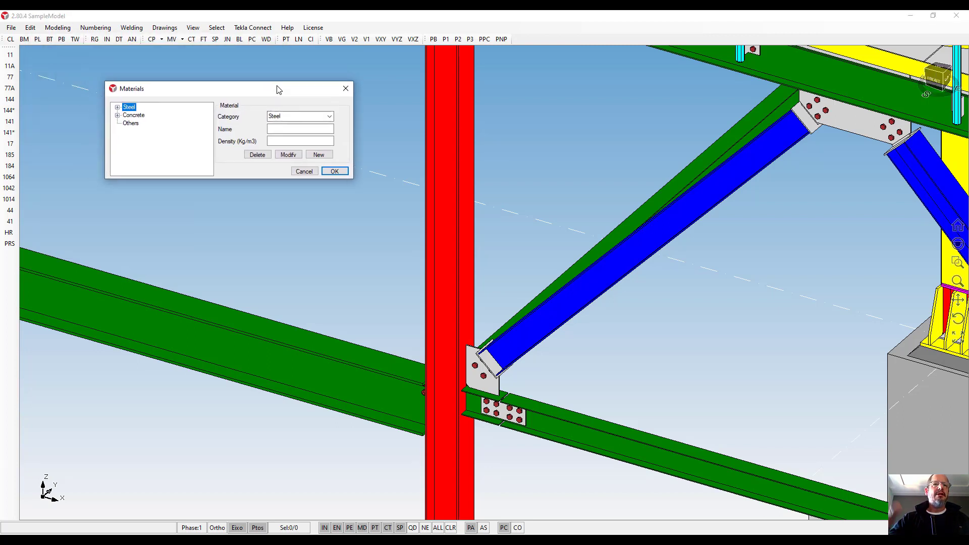
{"action": "left_click", "coordinate": [118, 108]}
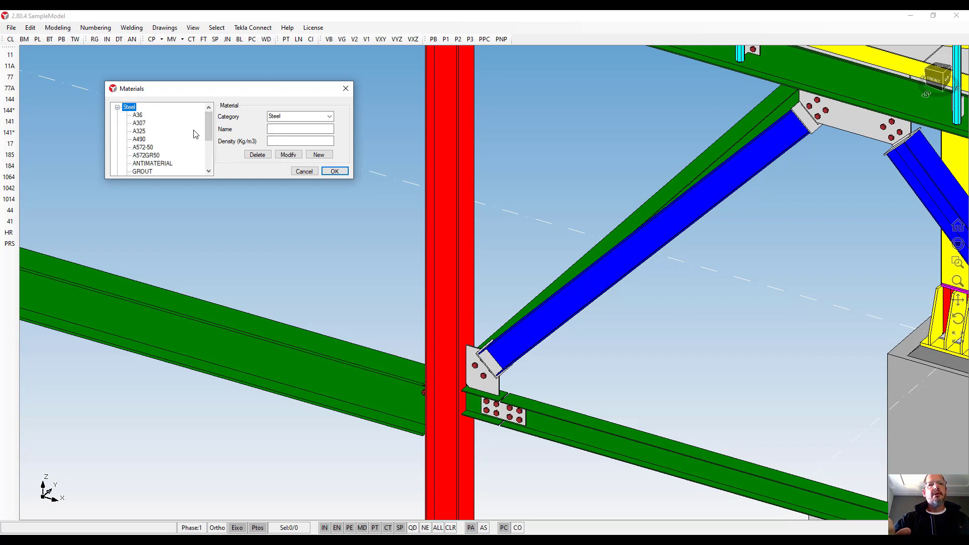
{"action": "left_click", "coordinate": [144, 122]}
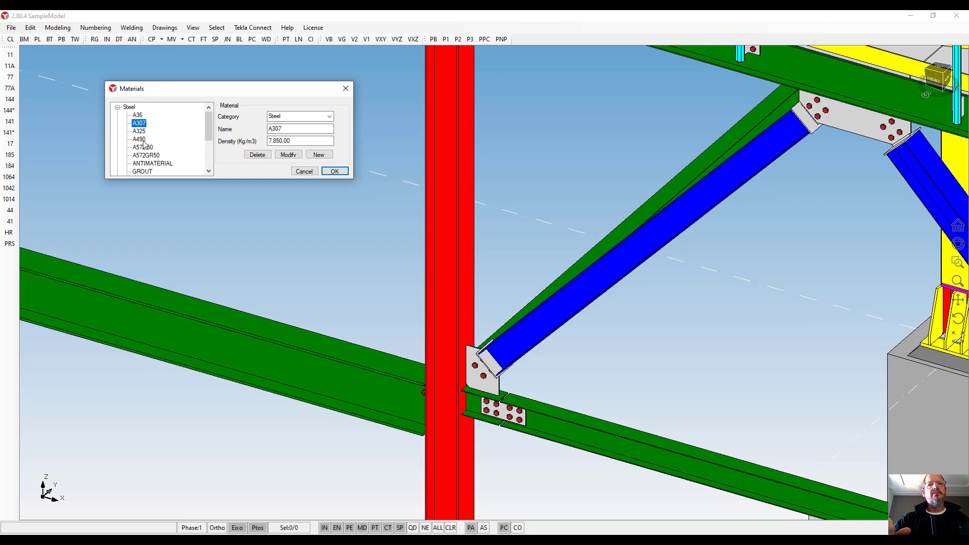
Look through the remaining steel materials and view the properties of the Concrete_Undefined material
{"action": "left_click_drag", "start_coordinate": [206, 132], "coordinate": [206, 162]}
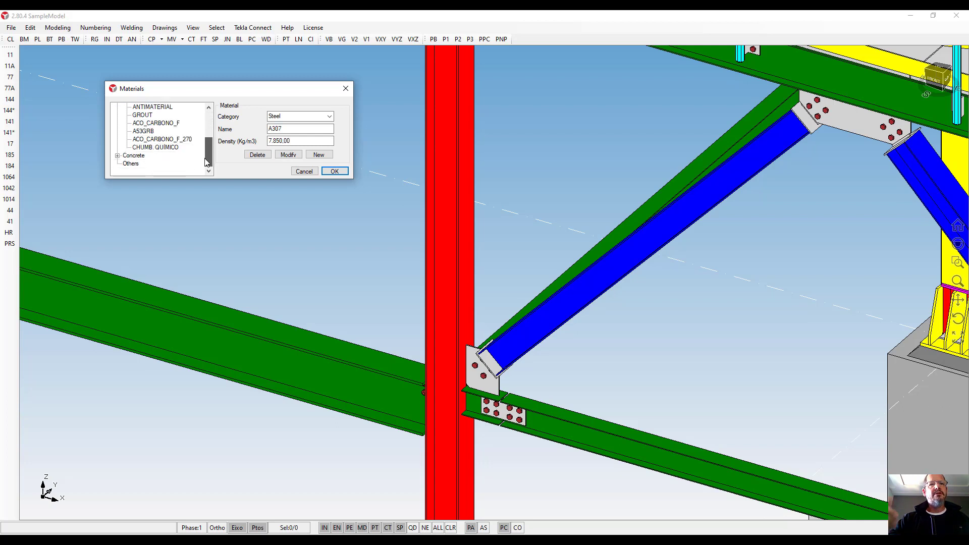
{"action": "left_click", "coordinate": [117, 156]}
{"action": "left_click", "coordinate": [134, 164]}
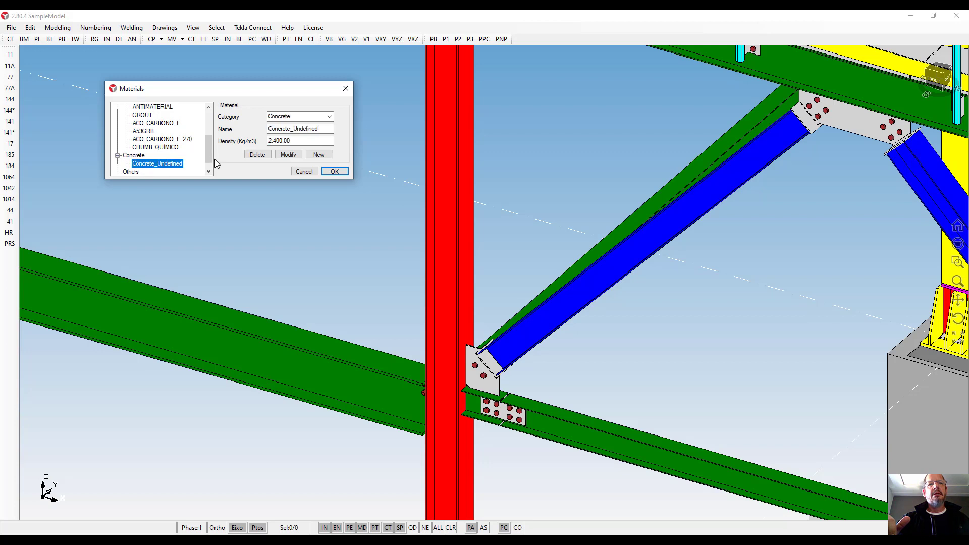
Open the properties of the green beam framing into the red column and close the materials catalog
{"action": "left_click_drag", "start_coordinate": [210, 157], "coordinate": [215, 141]}
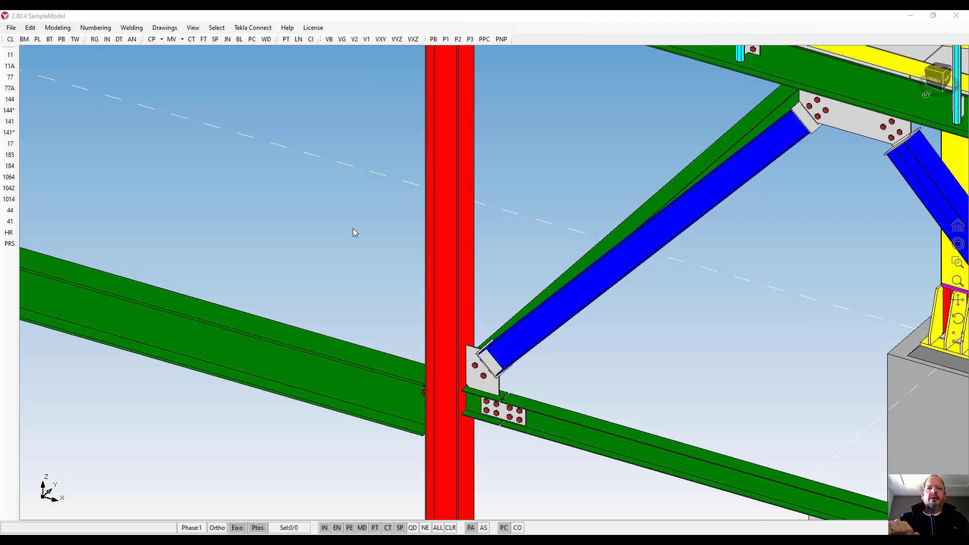
{"action": "double_click", "coordinate": [386, 370]}
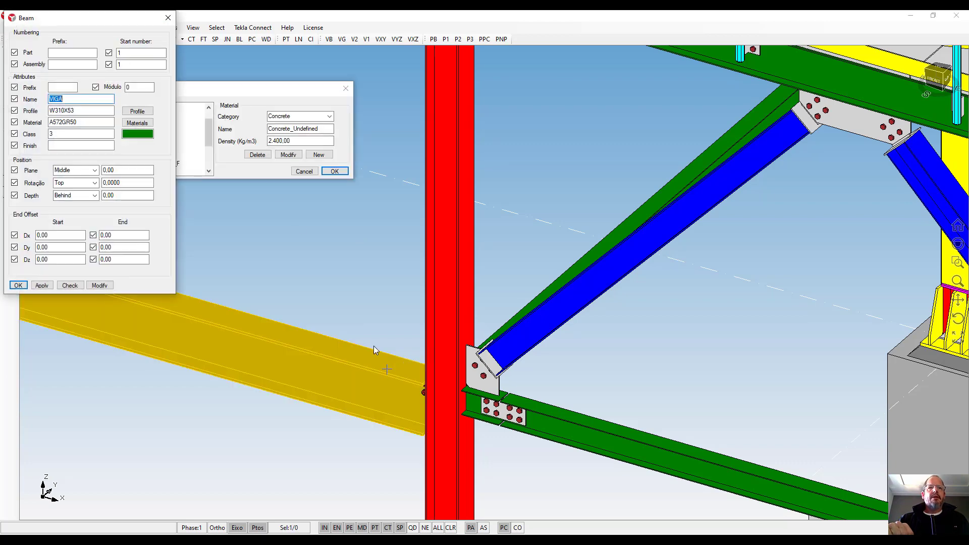
{"action": "left_click_drag", "start_coordinate": [135, 25], "coordinate": [310, 113]}
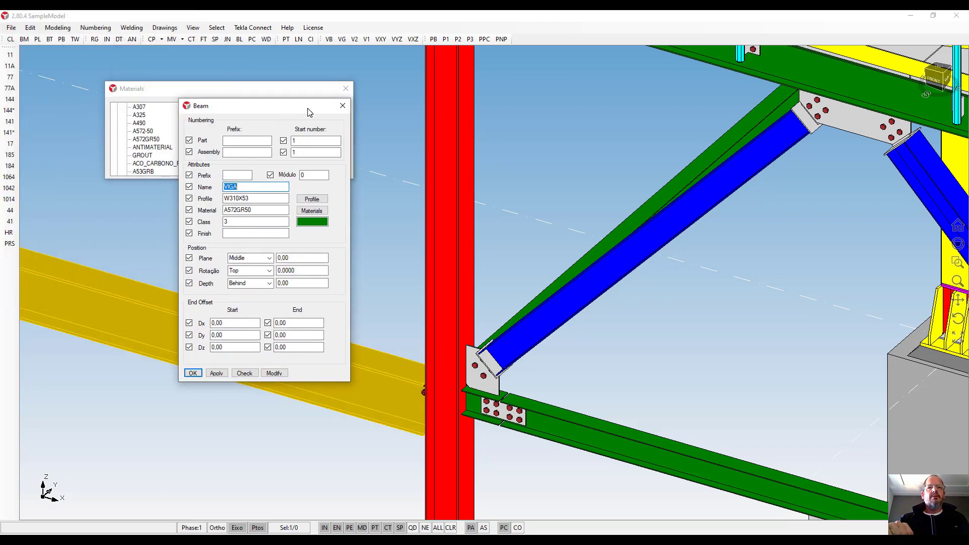
{"action": "left_click", "coordinate": [346, 88]}
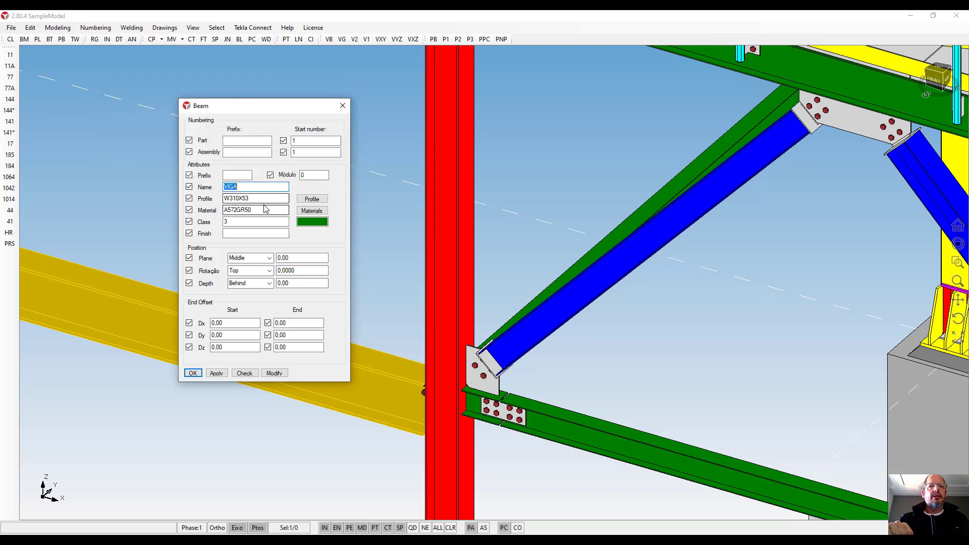
Change the beam's profile to the parametric section U200X50X3 and inspect the modified beam in the model
{"action": "left_click", "coordinate": [267, 198]}
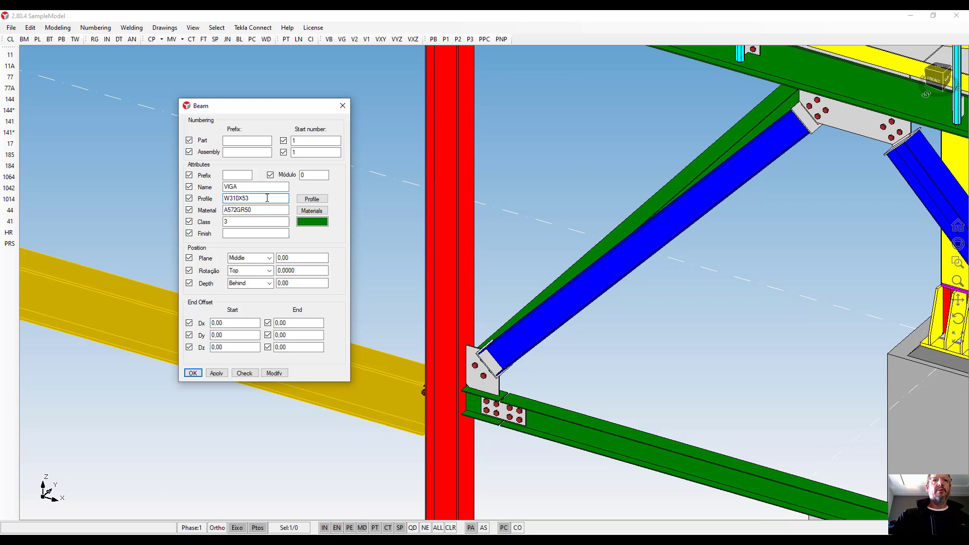
{"action": "key", "text": "BackSpace"}
{"action": "key", "text": "BackSpace"}
{"action": "key", "text": "BackSpace"}
{"action": "key", "text": "BackSpace"}
{"action": "key", "text": "BackSpace"}
{"action": "key", "text": "BackSpace"}
{"action": "key", "text": "BackSpace"}
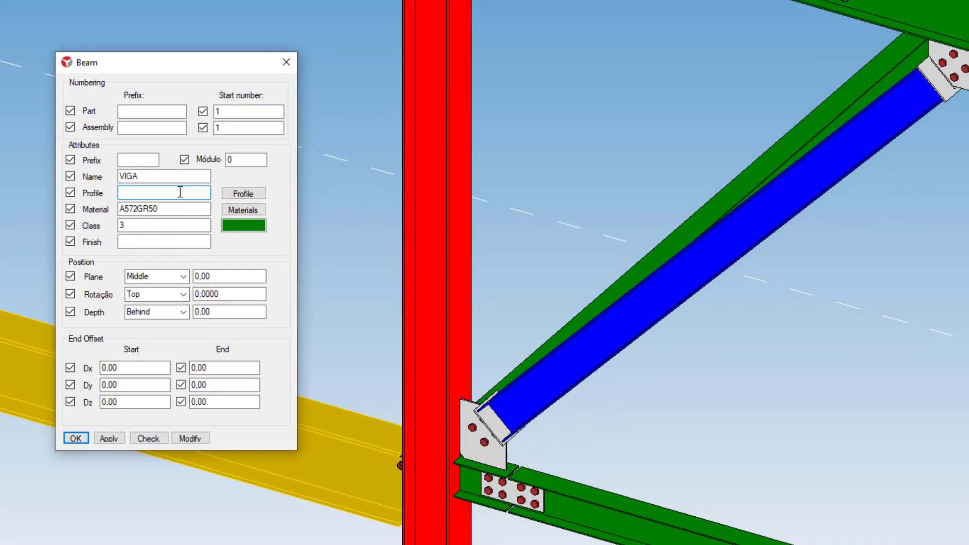
{"action": "type", "text": "U200"}
{"action": "type", "text": "X50X3"}
{"action": "left_click", "coordinate": [194, 440]}
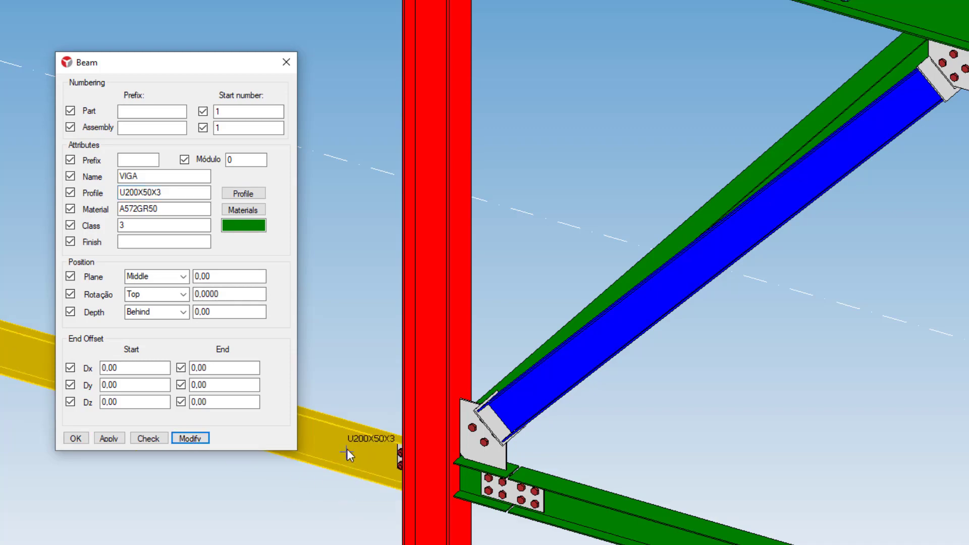
{"action": "scroll", "coordinate": [425, 443], "scroll_direction": "down", "scroll_amount": 3}
{"action": "scroll", "coordinate": [391, 450], "scroll_direction": "down", "scroll_amount": 4}
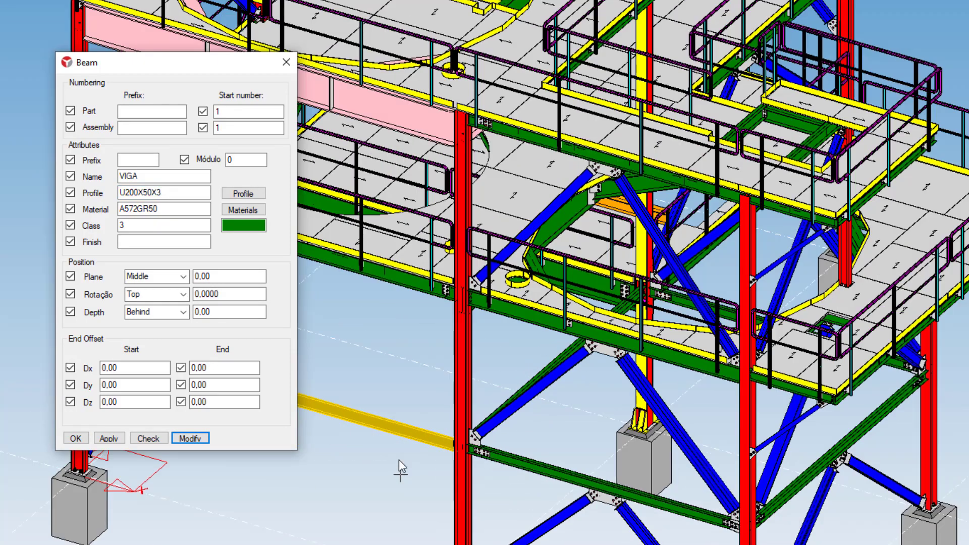
{"action": "scroll", "coordinate": [492, 426], "scroll_direction": "up", "scroll_amount": 8}
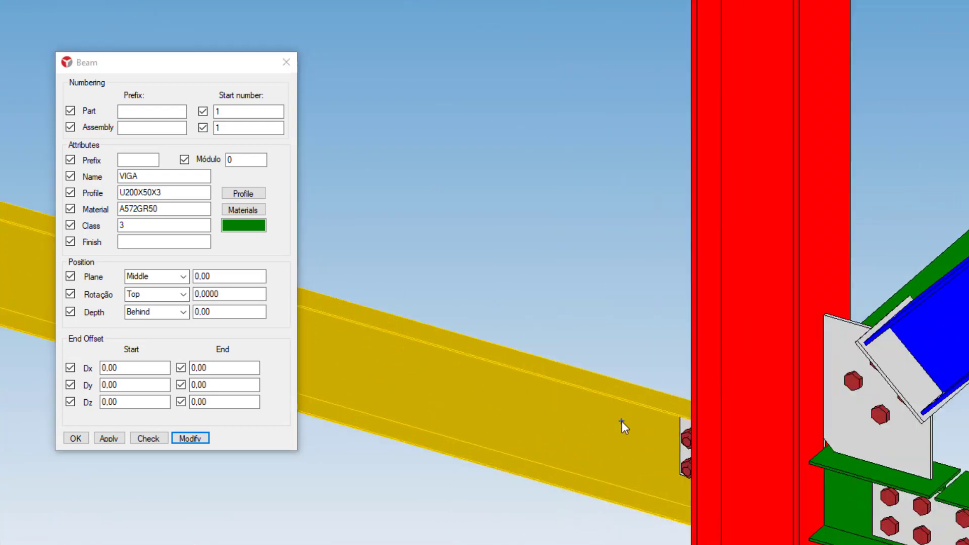
{"action": "mouse_move", "coordinate": [622, 422]}
{"action": "middle_mouse_down"}
{"action": "mouse_move", "coordinate": [489, 424]}
{"action": "mouse_move", "coordinate": [628, 411]}
{"action": "middle_mouse_up"}
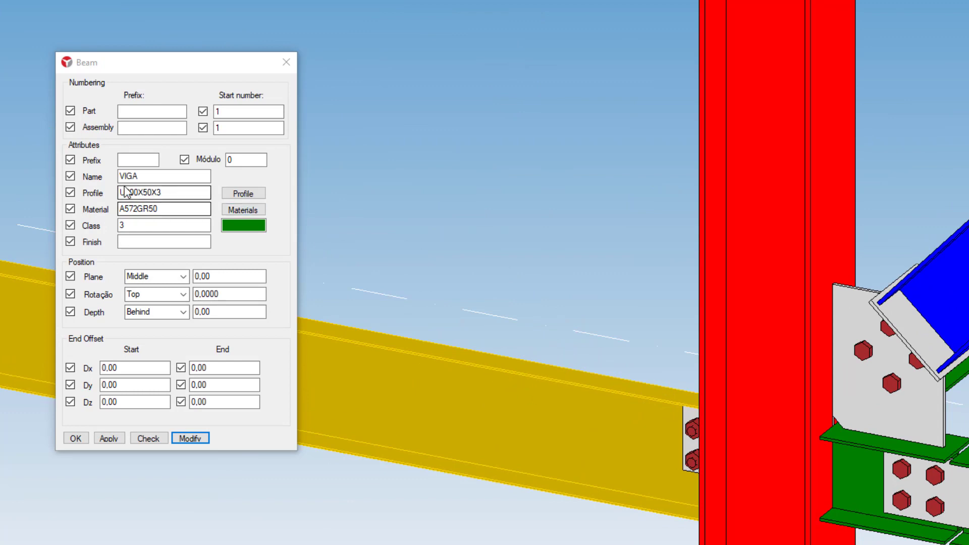
Change the beam's profile to the parametric welded section PS400x150x9x4.75
{"action": "double_click", "coordinate": [172, 191]}
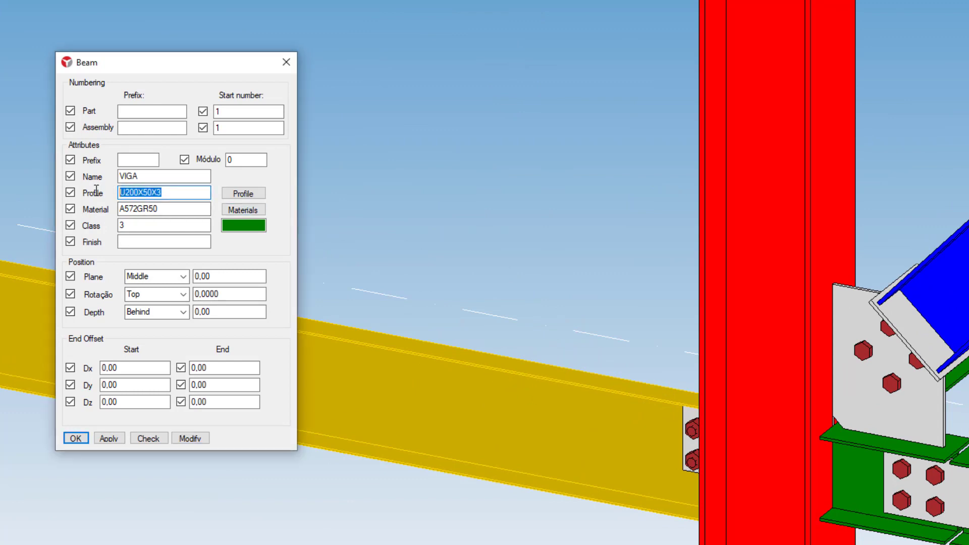
{"action": "type", "text": "PS400x150x9x4.75"}
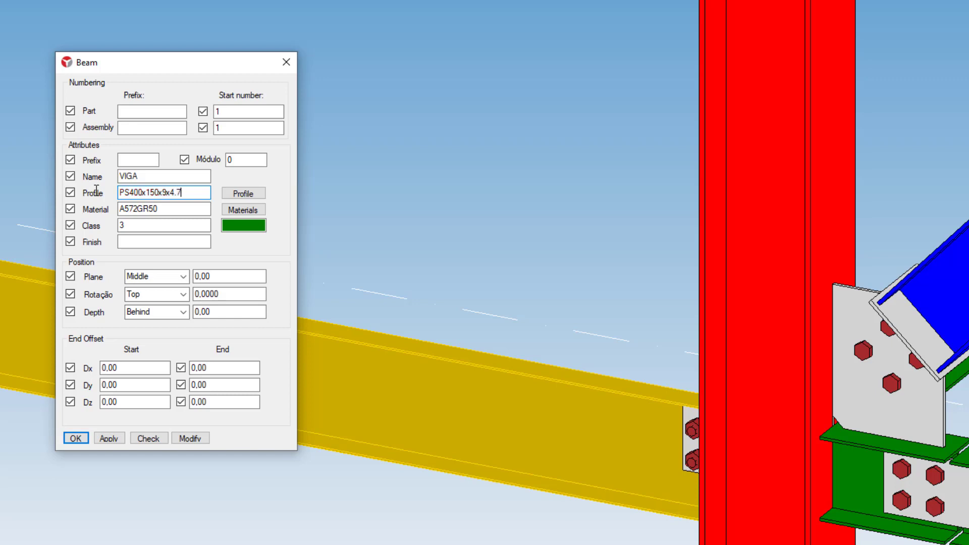
{"action": "left_click", "coordinate": [201, 441]}
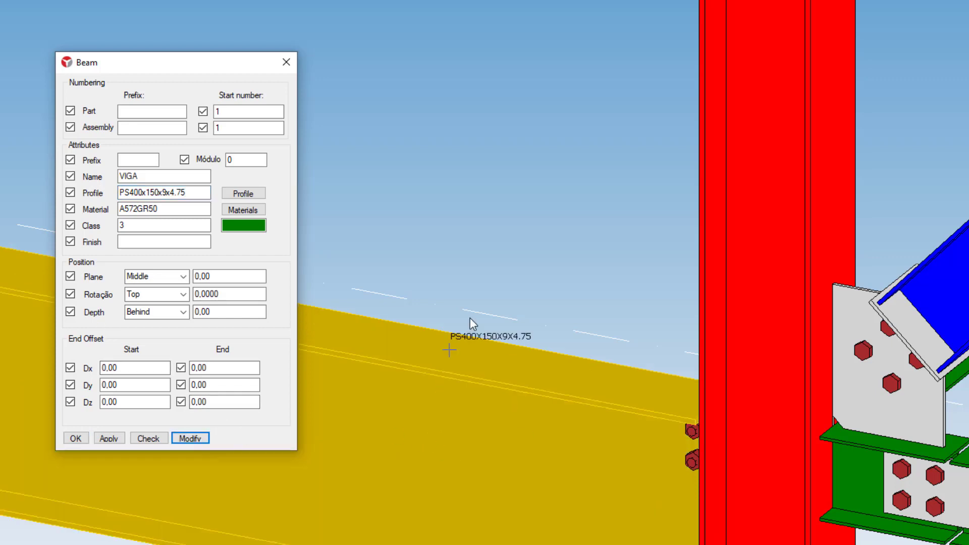
{"action": "scroll", "coordinate": [547, 267], "scroll_direction": "down", "scroll_amount": 2}
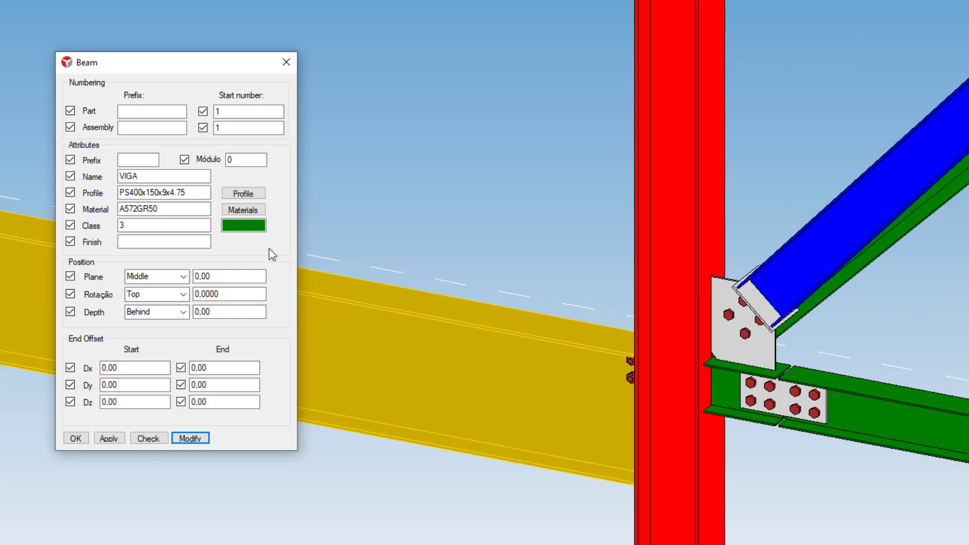
Change the beam's profile to the parametric round tube TB300X6
{"action": "left_click_drag", "start_coordinate": [202, 192], "coordinate": [69, 183]}
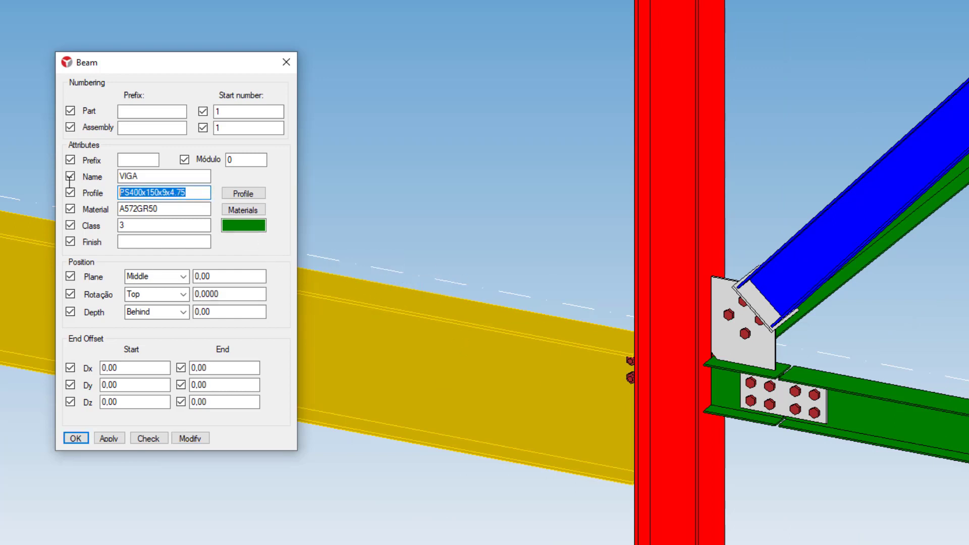
{"action": "type", "text": "TB"}
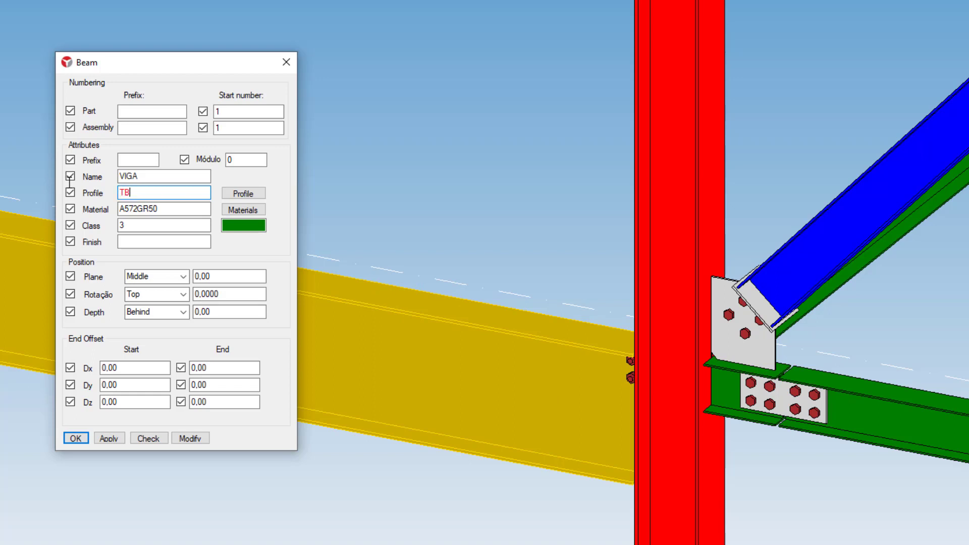
{"action": "type", "text": "300X6"}
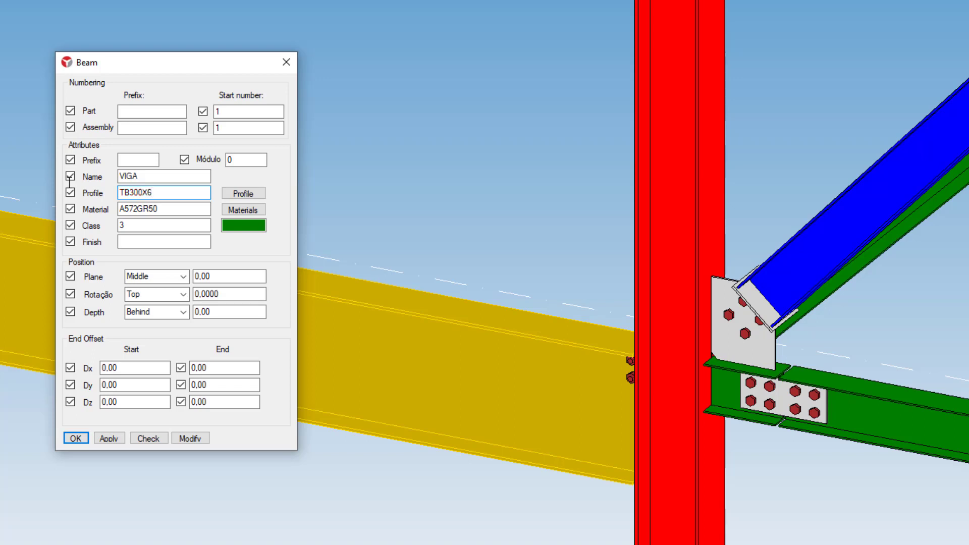
{"action": "left_click", "coordinate": [187, 438]}
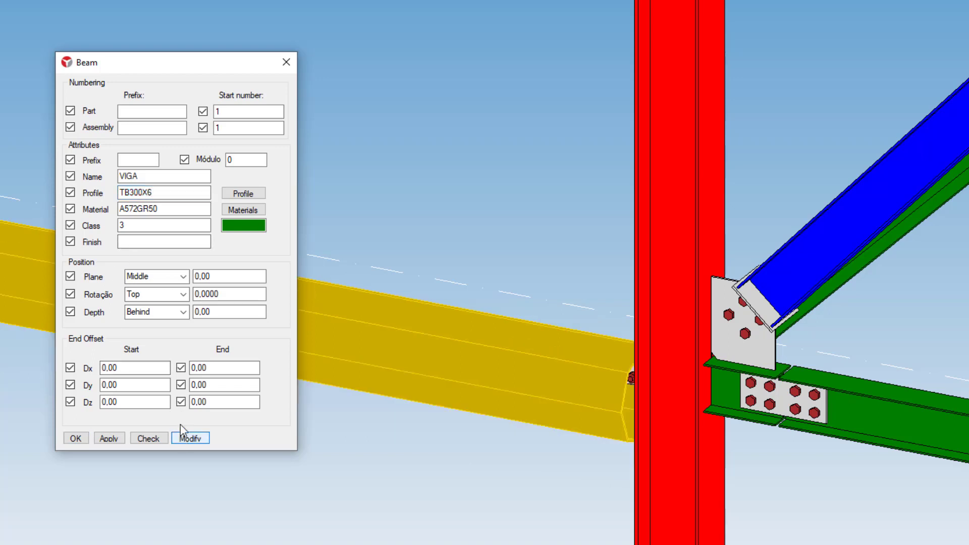
Change the beam's profile to the parametric lipped channel UE150x50x20x3 and inspect its section near the column
{"action": "left_click_drag", "start_coordinate": [185, 192], "coordinate": [110, 193]}
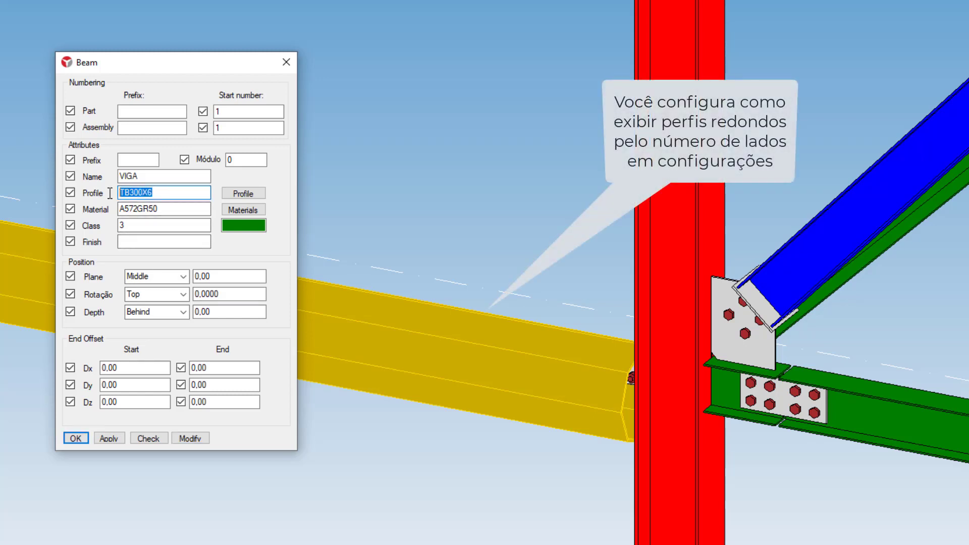
{"action": "type", "text": "UE150x50x20x3"}
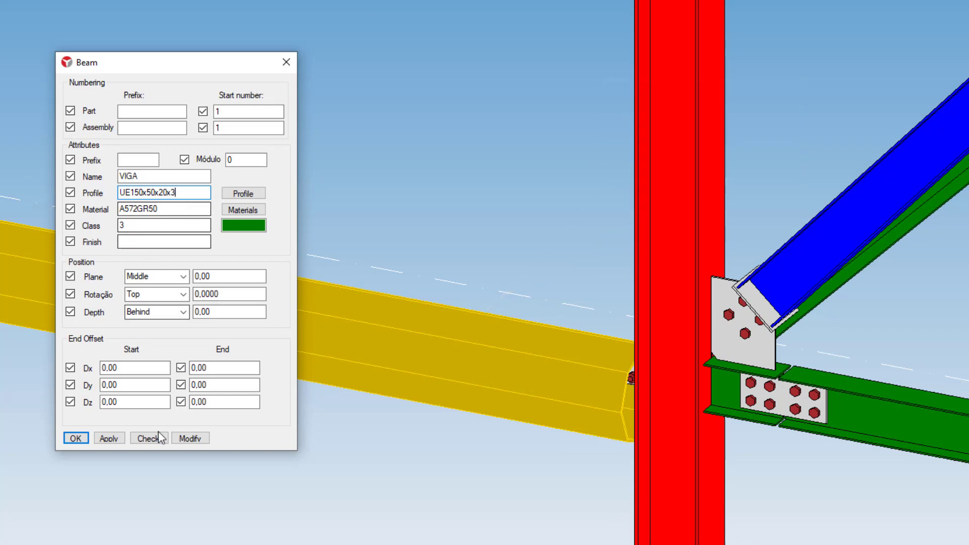
{"action": "left_click", "coordinate": [184, 437]}
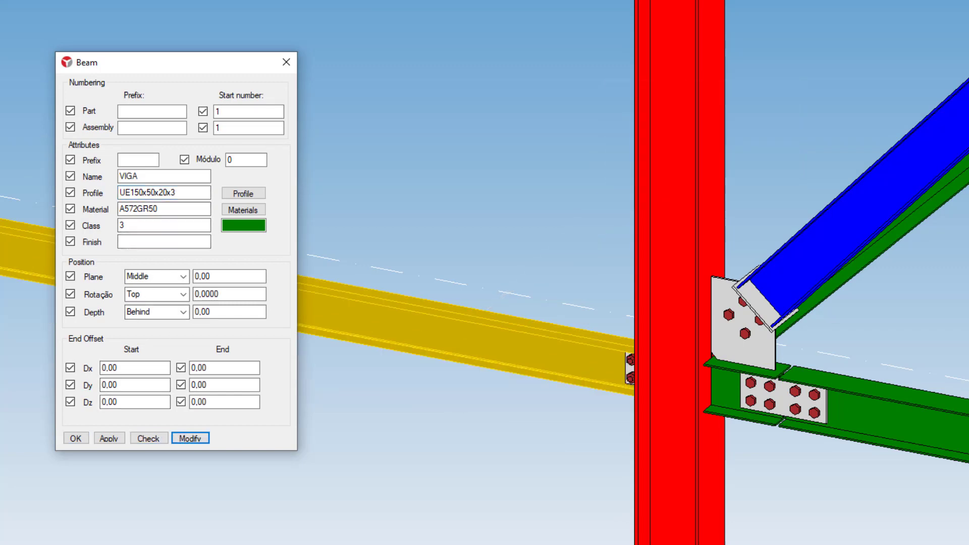
{"action": "scroll", "coordinate": [649, 357], "scroll_direction": "up", "scroll_amount": 3}
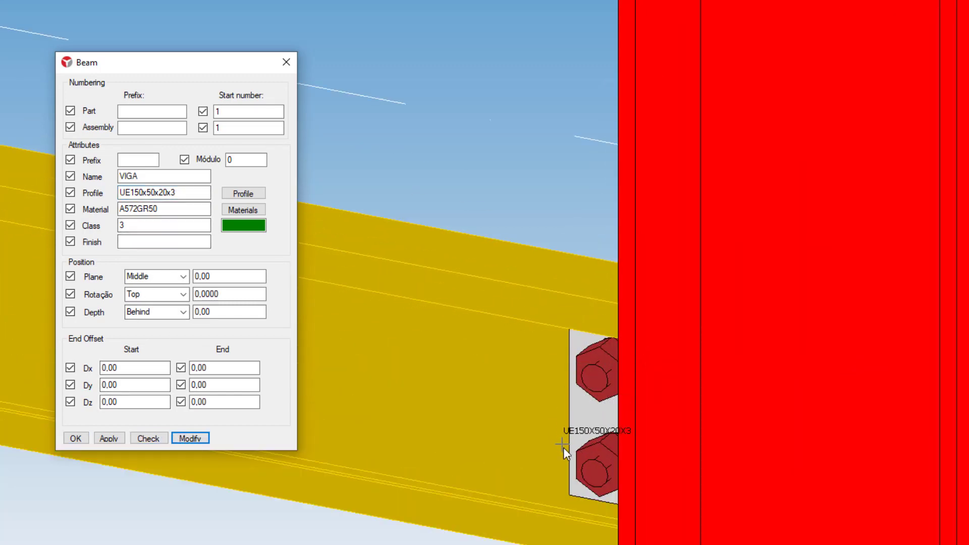
{"action": "mouse_move", "coordinate": [564, 448]}
{"action": "middle_mouse_down", "text": "ctrl"}
{"action": "mouse_move", "coordinate": [642, 465]}
{"action": "mouse_move", "coordinate": [656, 445]}
{"action": "mouse_move", "coordinate": [564, 445]}
{"action": "middle_mouse_up", "text": "ctrl"}
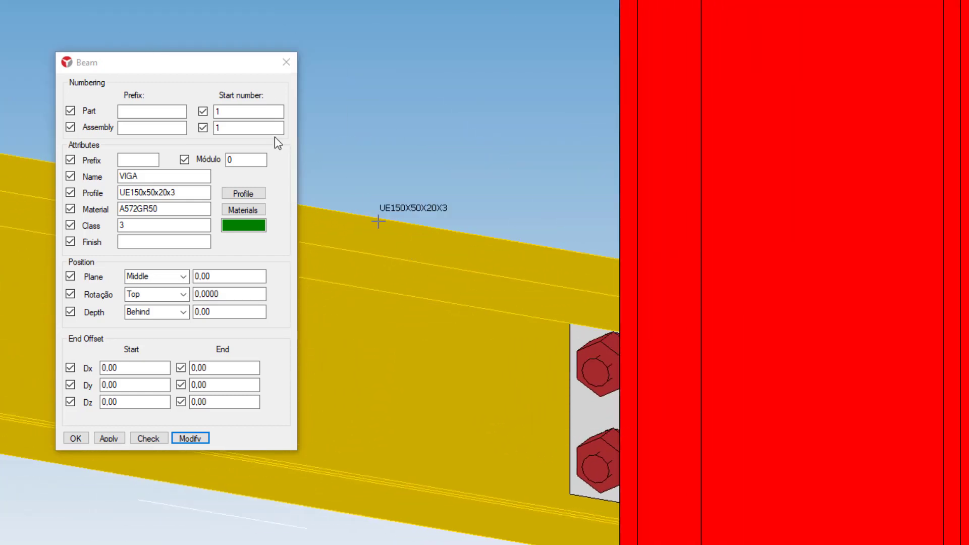
Open the profile catalog for editing and place it beside the beam's properties
{"action": "left_click_drag", "start_coordinate": [186, 66], "coordinate": [95, 66]}
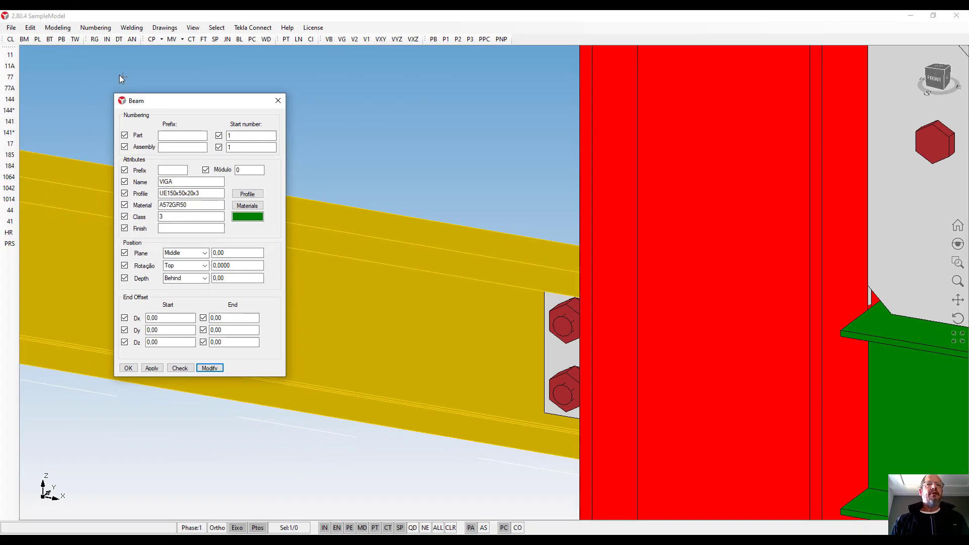
{"action": "left_click", "coordinate": [68, 30]}
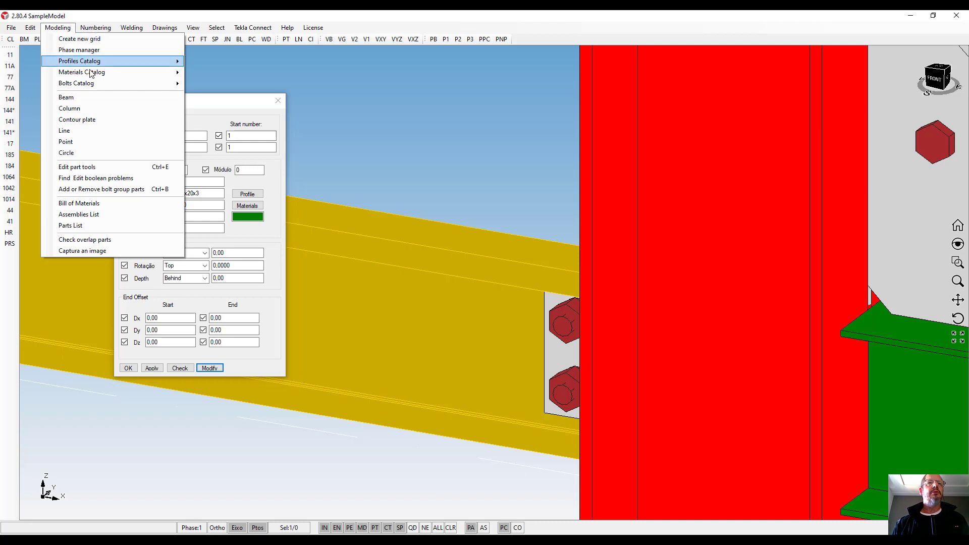
{"action": "mouse_move", "coordinate": [92, 75]}
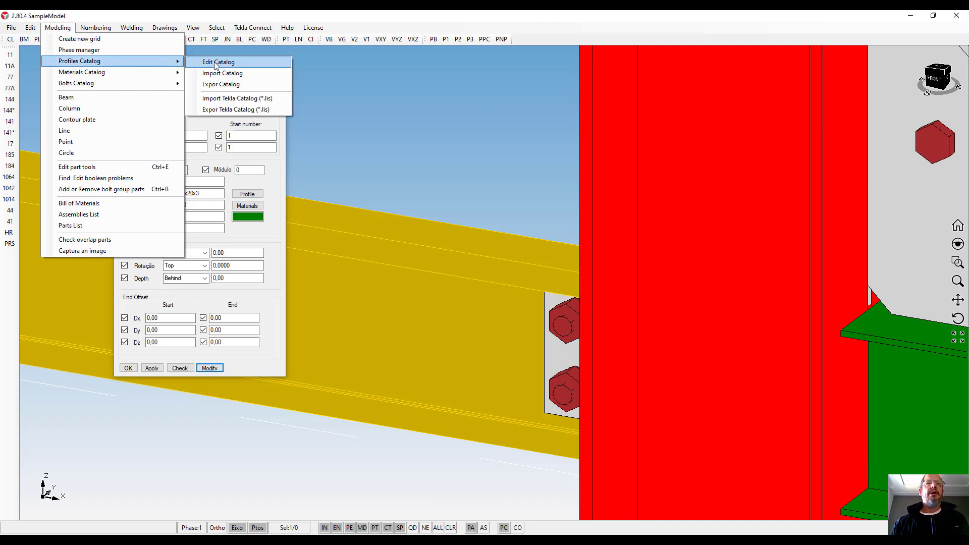
{"action": "left_click", "coordinate": [215, 62]}
{"action": "left_click_drag", "start_coordinate": [279, 101], "coordinate": [402, 111]}
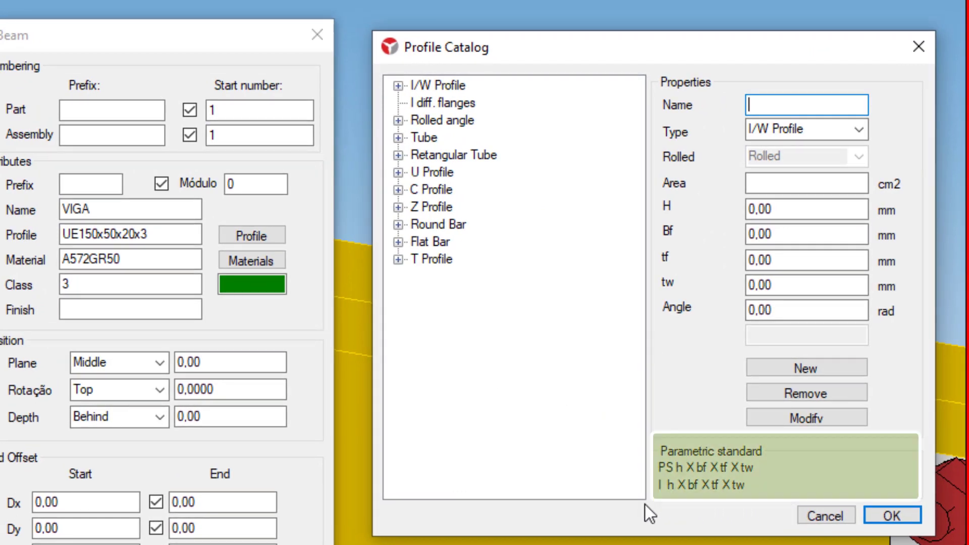
Examine the parametric naming standards in the profile catalog for unequal-flange I, rolled angle, tube, Z and T profile types
{"action": "left_click", "coordinate": [854, 128]}
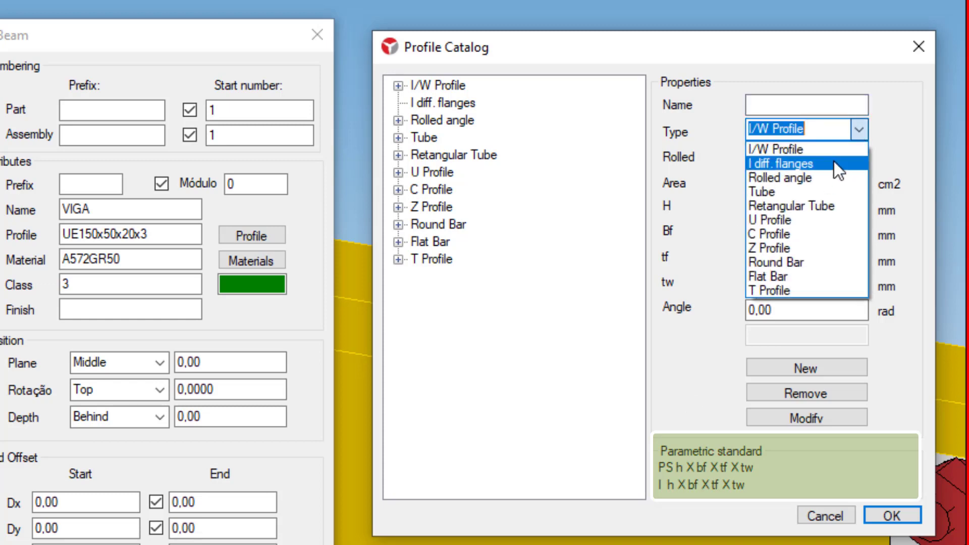
{"action": "left_click", "coordinate": [834, 163]}
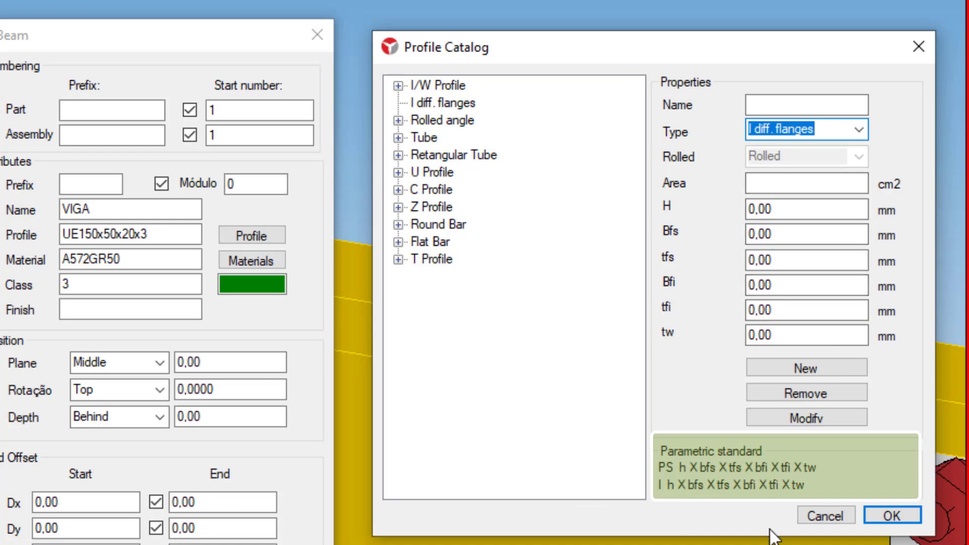
{"action": "left_click", "coordinate": [861, 133]}
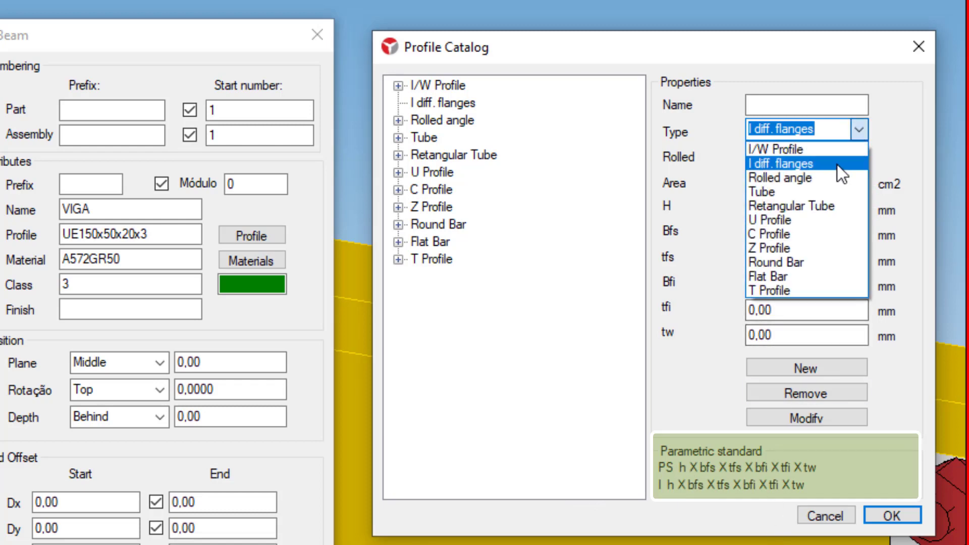
{"action": "left_click", "coordinate": [829, 176]}
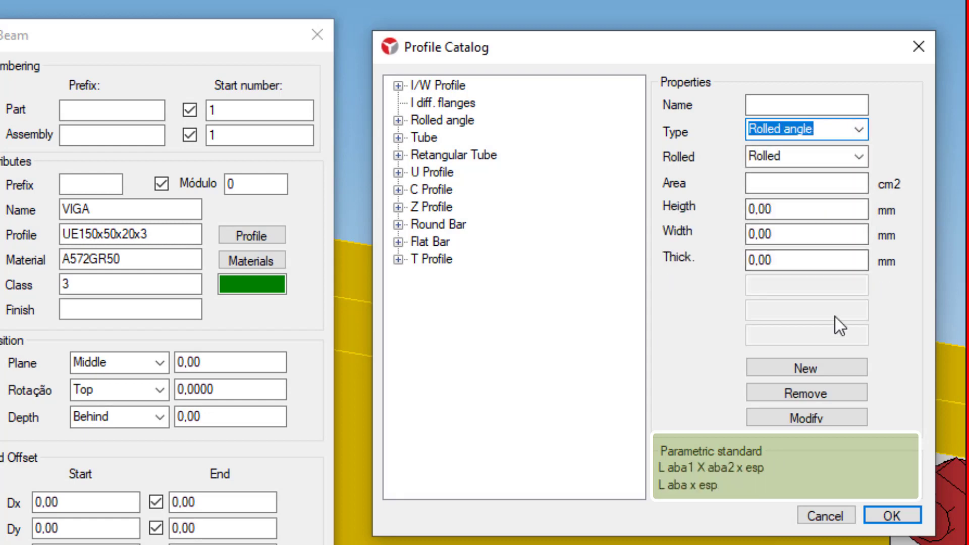
{"action": "left_click", "coordinate": [860, 130]}
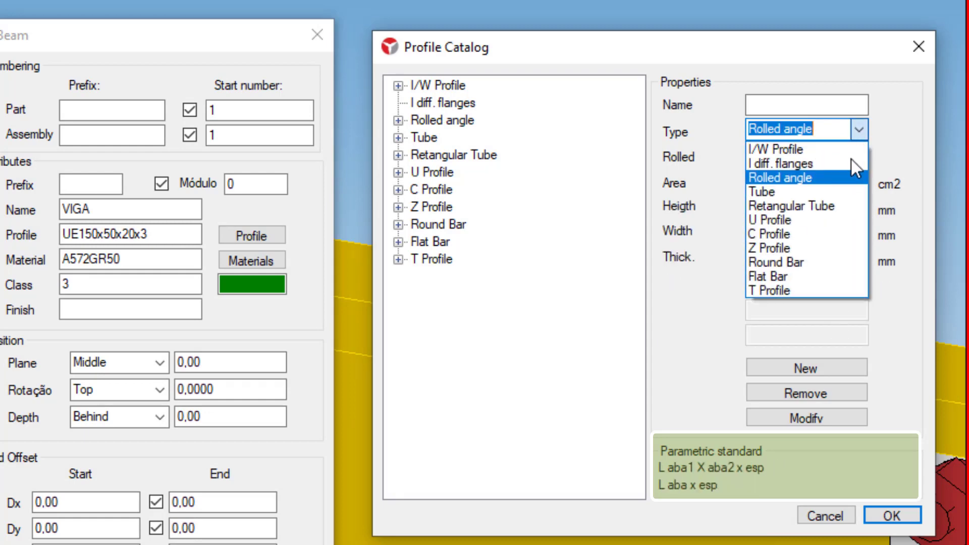
{"action": "left_click", "coordinate": [831, 190]}
{"action": "left_click", "coordinate": [858, 129]}
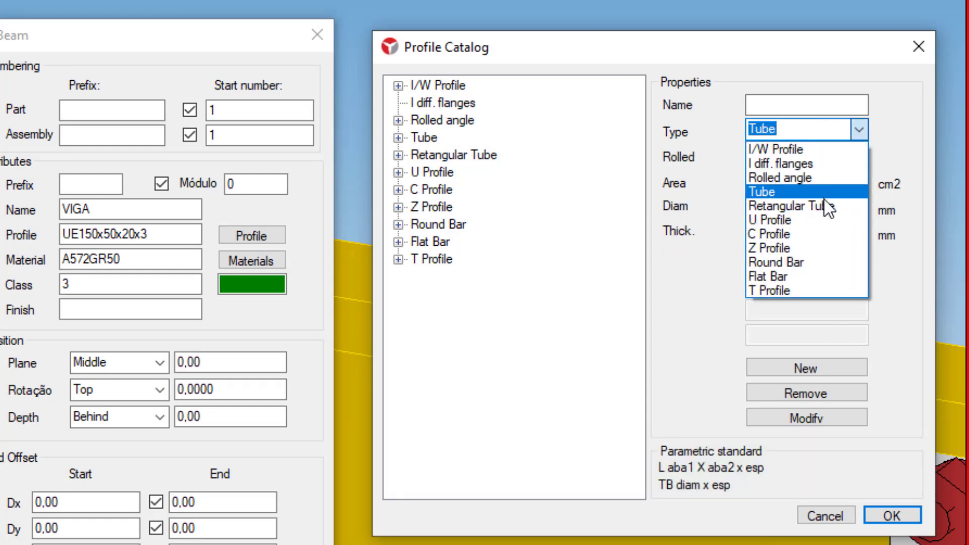
{"action": "left_click", "coordinate": [816, 248]}
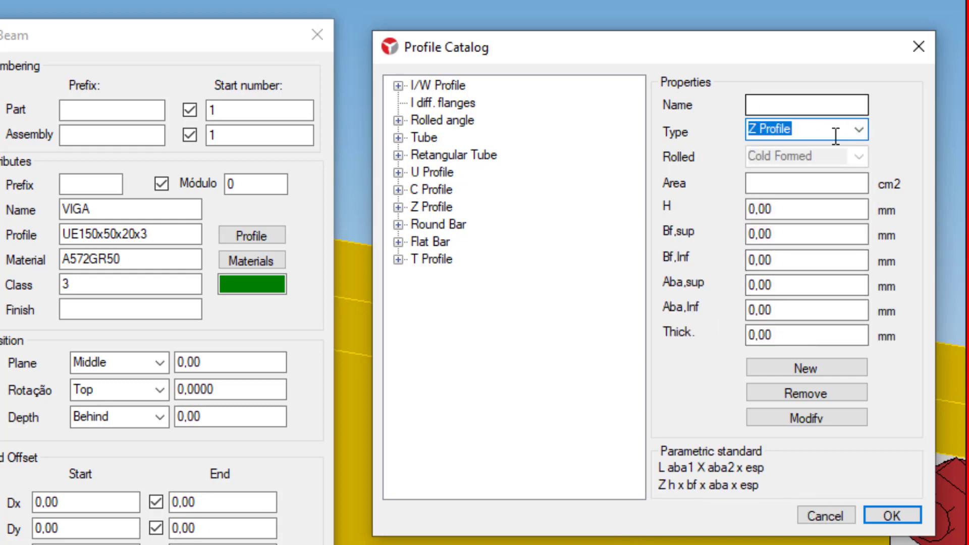
{"action": "left_click", "coordinate": [858, 130]}
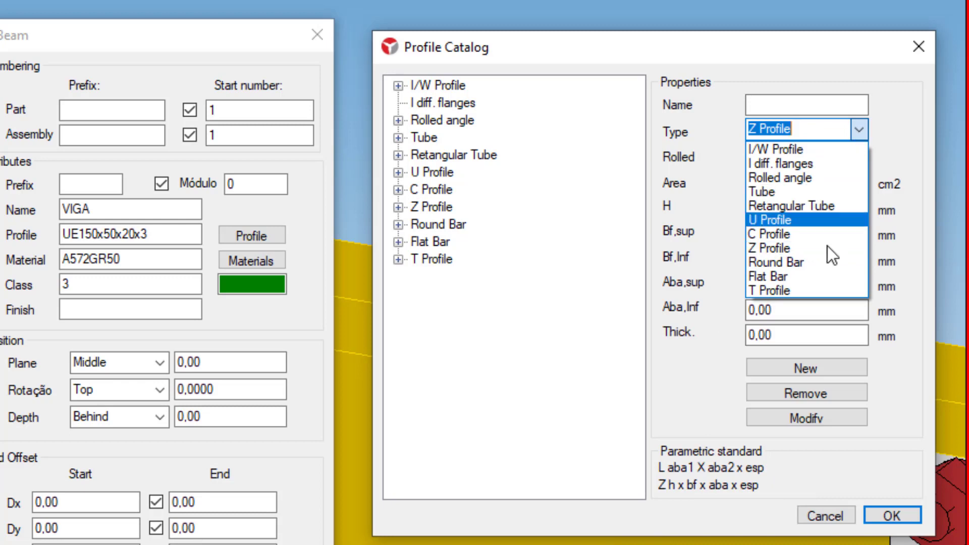
{"action": "left_click", "coordinate": [818, 291]}
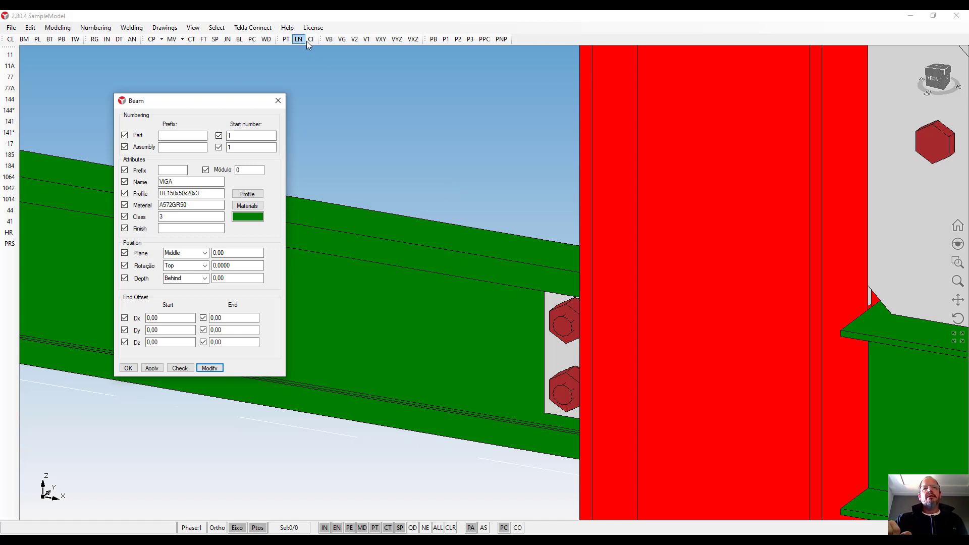
Start a new empty model without saving the current one
{"action": "left_click", "coordinate": [308, 62]}
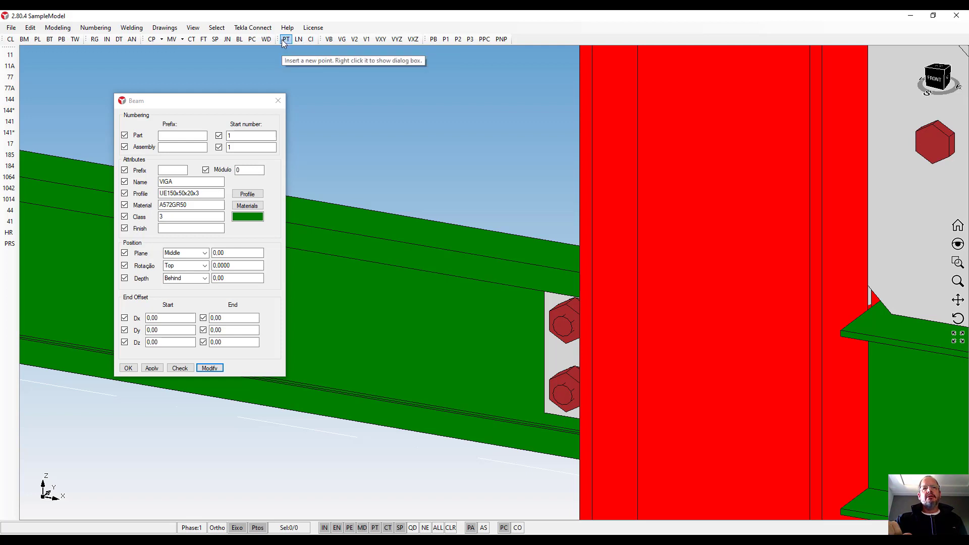
{"action": "left_click", "coordinate": [14, 30]}
{"action": "left_click", "coordinate": [17, 39]}
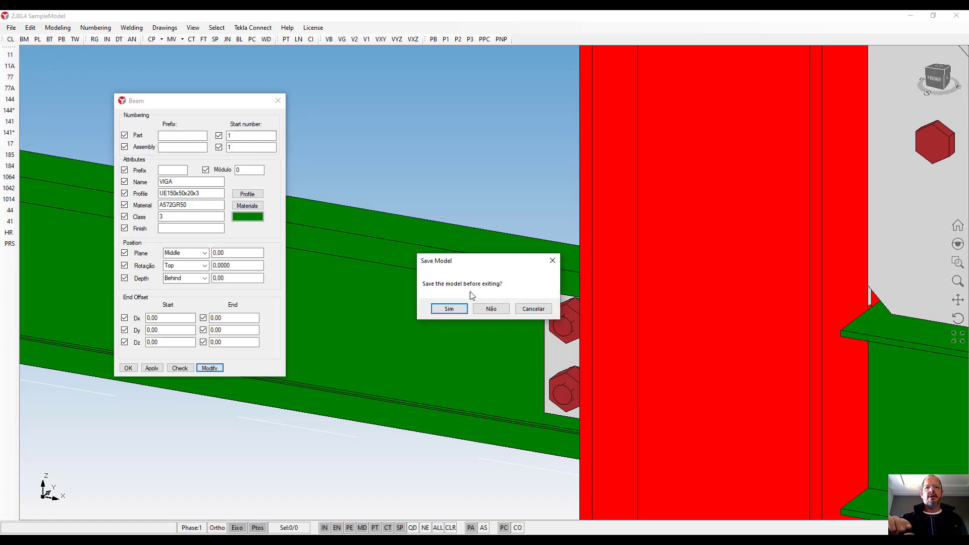
{"action": "left_click", "coordinate": [479, 309]}
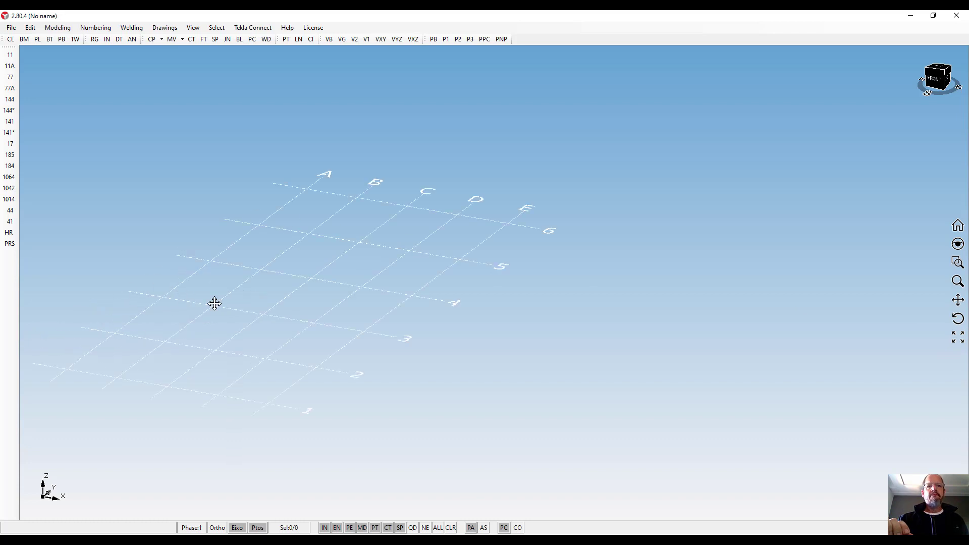
Create points by dividing the lines from grid intersection A-3 to B-4 and from B-4 to C-5 into 3 equal parts
{"action": "middle_click_drag", "start_coordinate": [212, 300], "coordinate": [341, 281]}
{"action": "scroll", "coordinate": [356, 253], "scroll_direction": "up", "scroll_amount": 1}
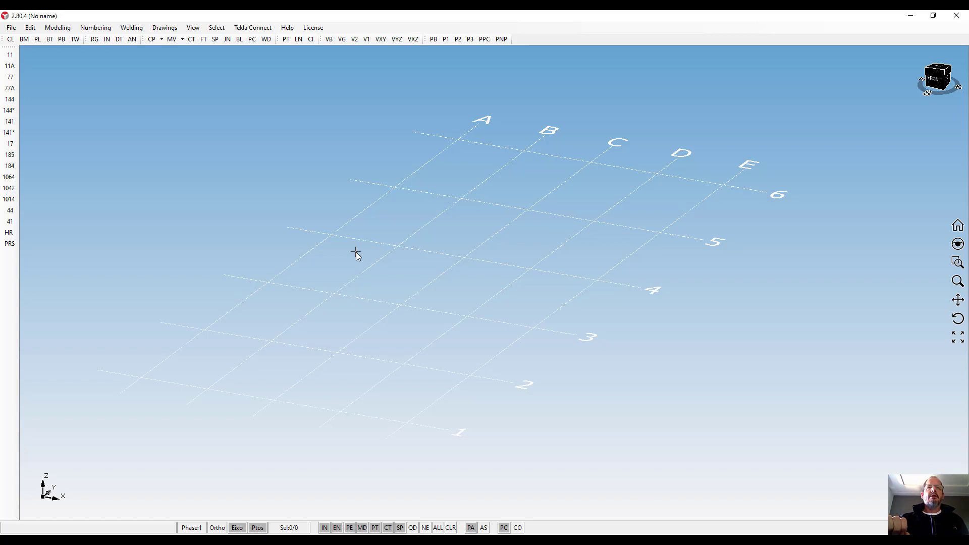
{"action": "left_click", "coordinate": [288, 40]}
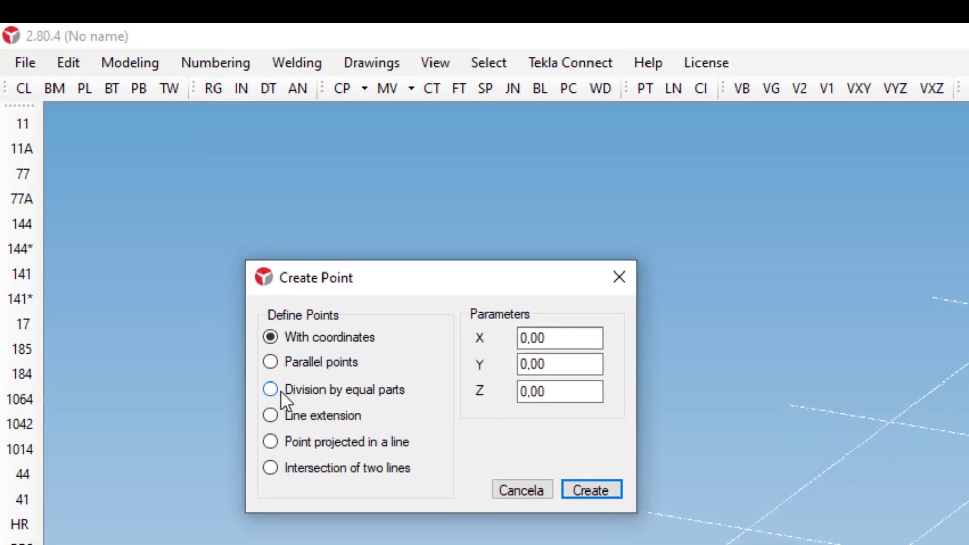
{"action": "left_click", "coordinate": [275, 390]}
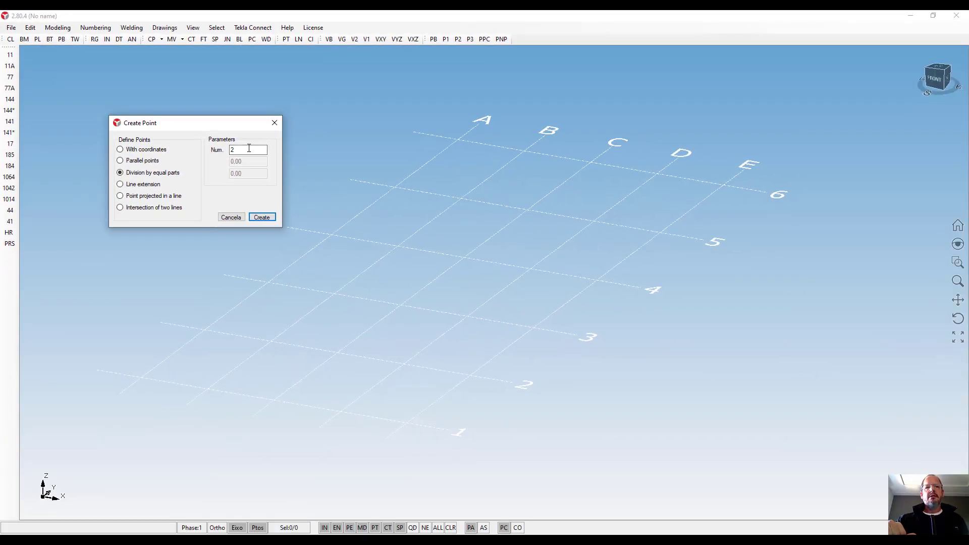
{"action": "left_click_drag", "start_coordinate": [248, 150], "coordinate": [205, 149]}
{"action": "type", "text": "3"}
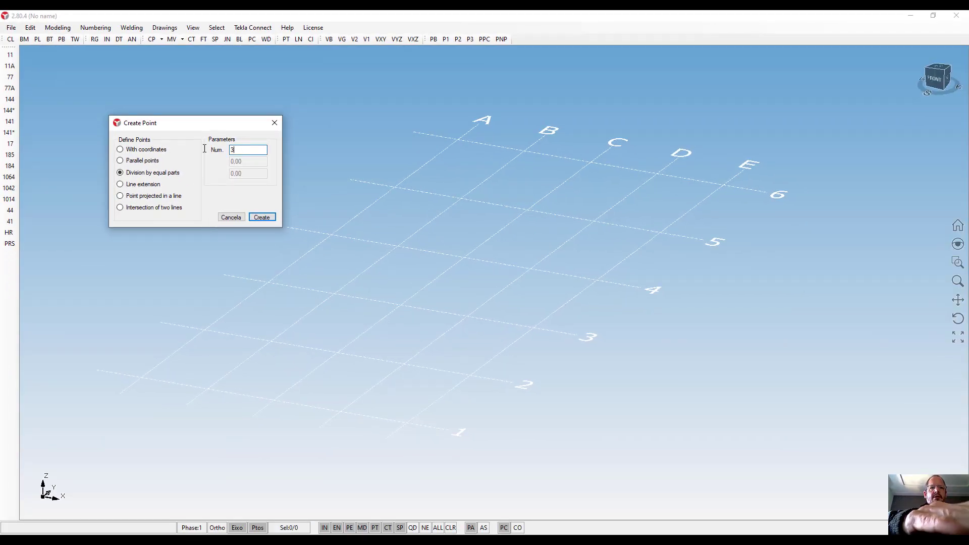
{"action": "left_click", "coordinate": [260, 219]}
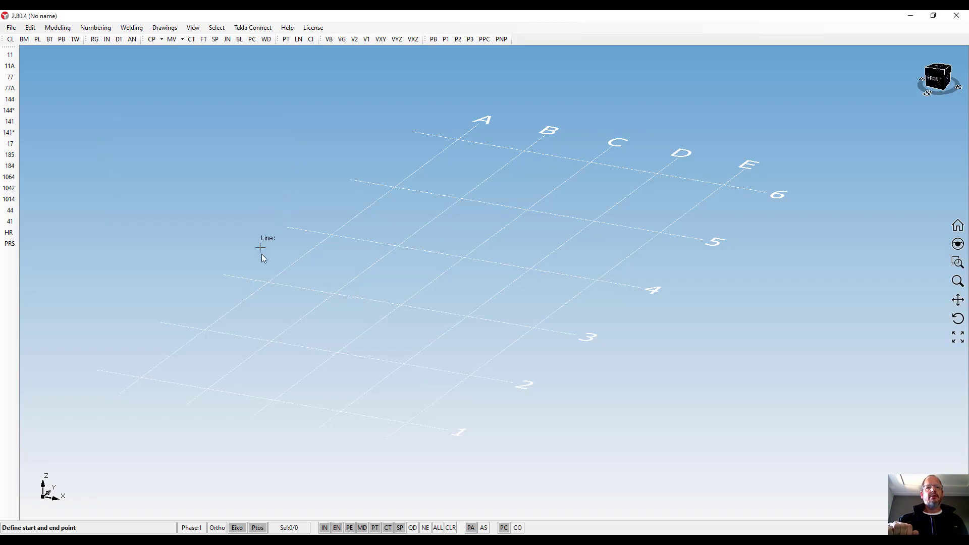
{"action": "left_click", "coordinate": [268, 283]}
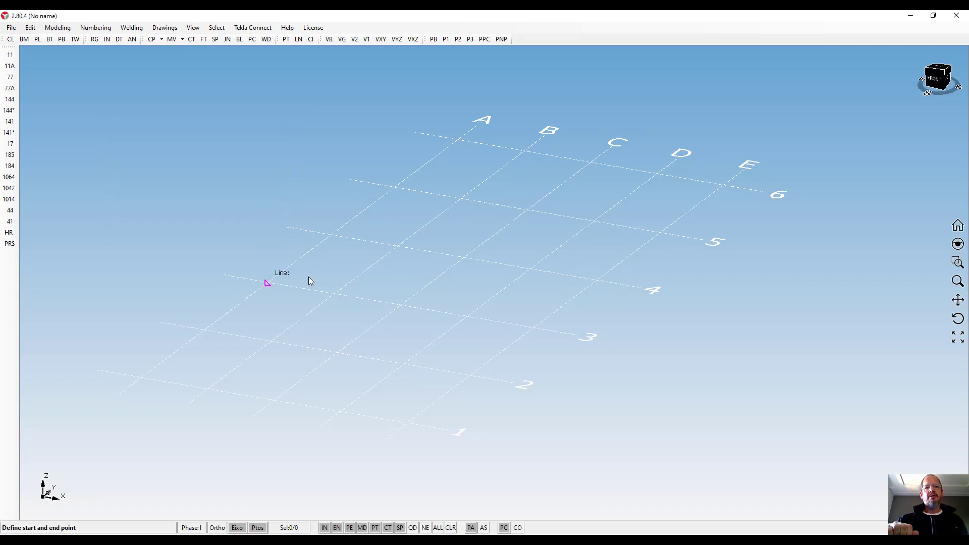
{"action": "left_click", "coordinate": [398, 247]}
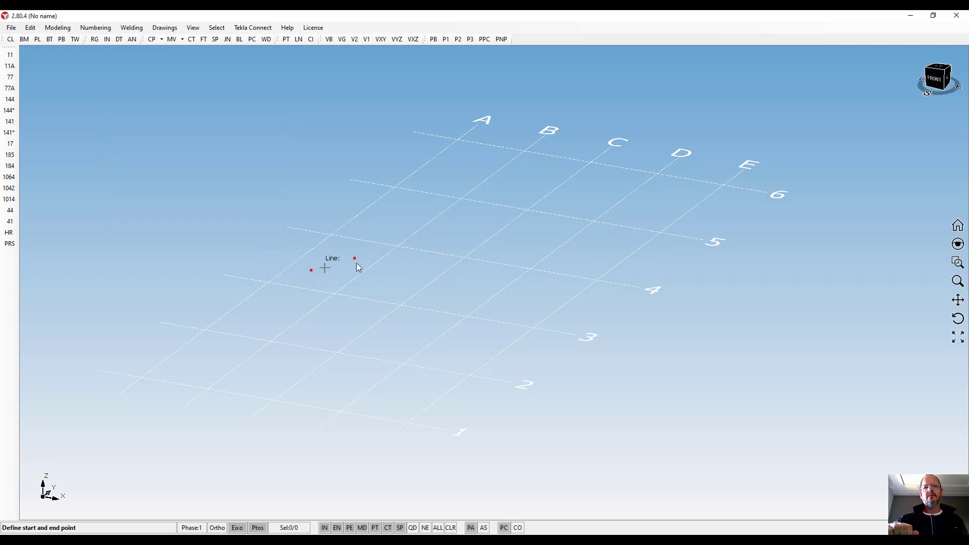
{"action": "left_click", "coordinate": [398, 247]}
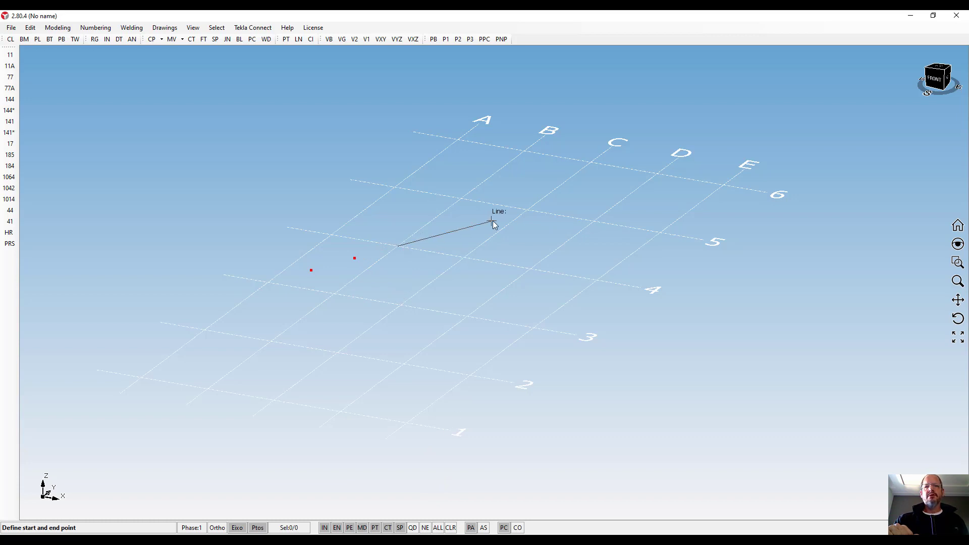
{"action": "left_click", "coordinate": [526, 210]}
{"action": "key", "text": "Escape"}
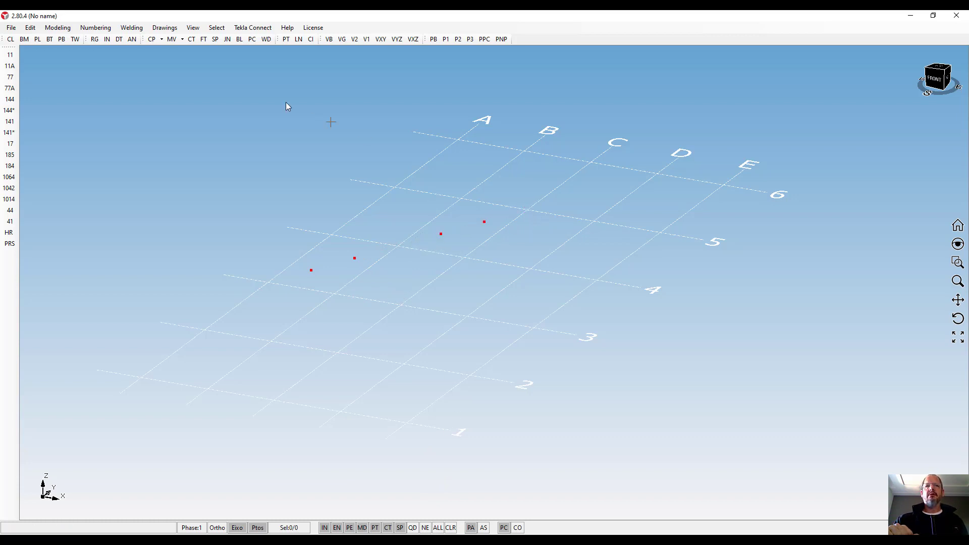
Create a point where the line from axis 5's end near A to B-6 crosses the line from C-5 to axis 6's end near A
{"action": "left_click", "coordinate": [286, 40]}
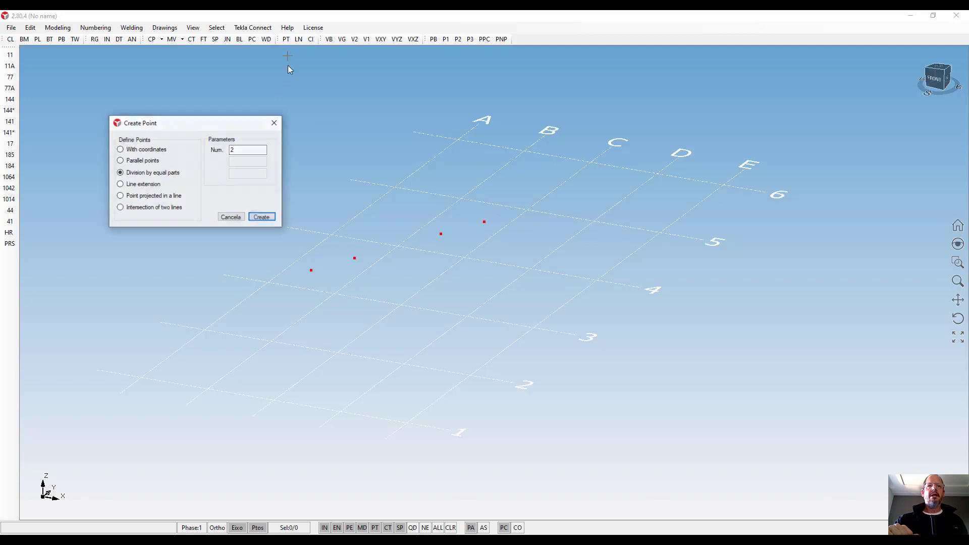
{"action": "left_click", "coordinate": [122, 207]}
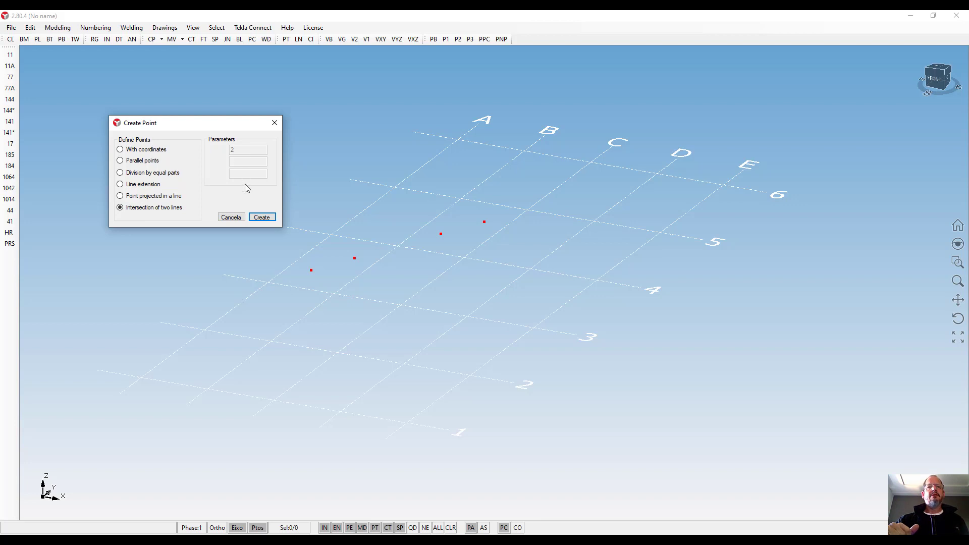
{"action": "left_click", "coordinate": [260, 218]}
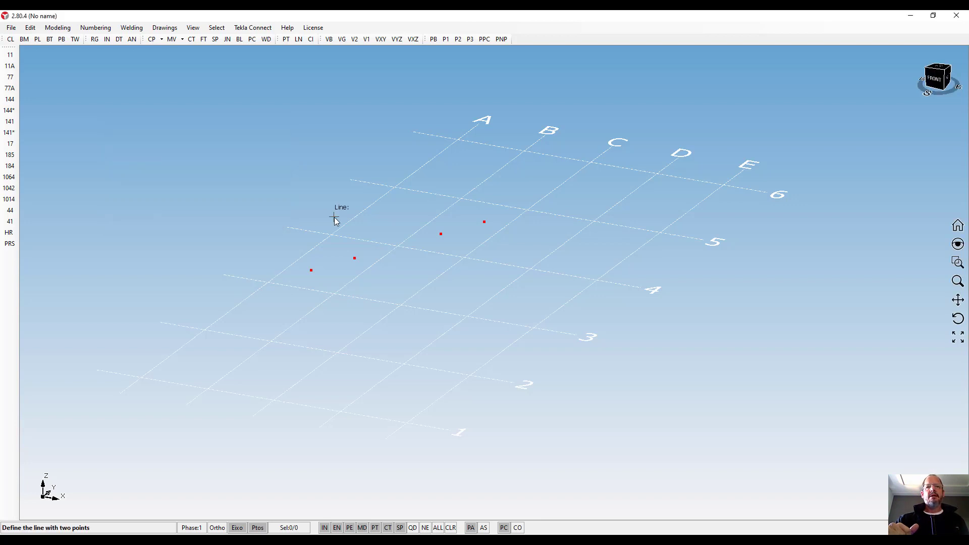
{"action": "left_click", "coordinate": [351, 180]}
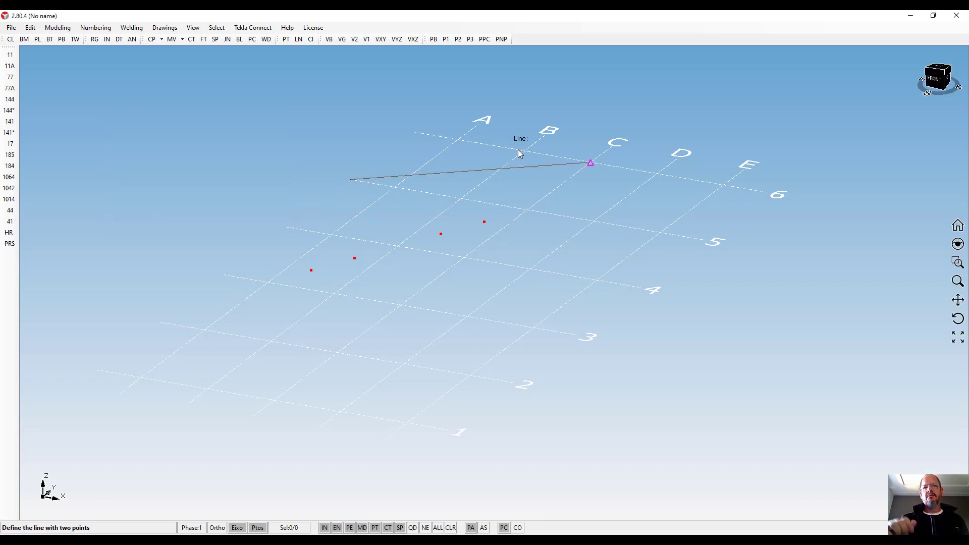
{"action": "left_click", "coordinate": [524, 151]}
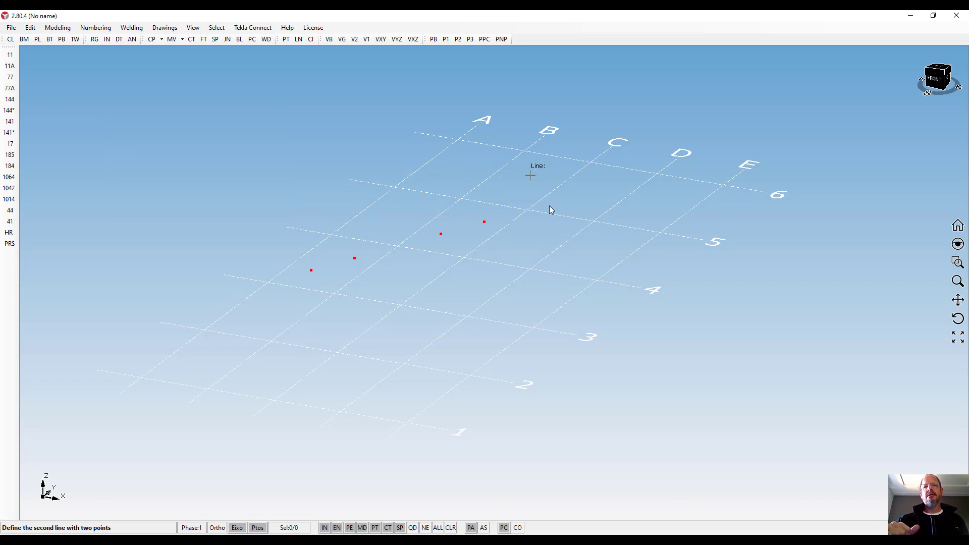
{"action": "left_click", "coordinate": [527, 210]}
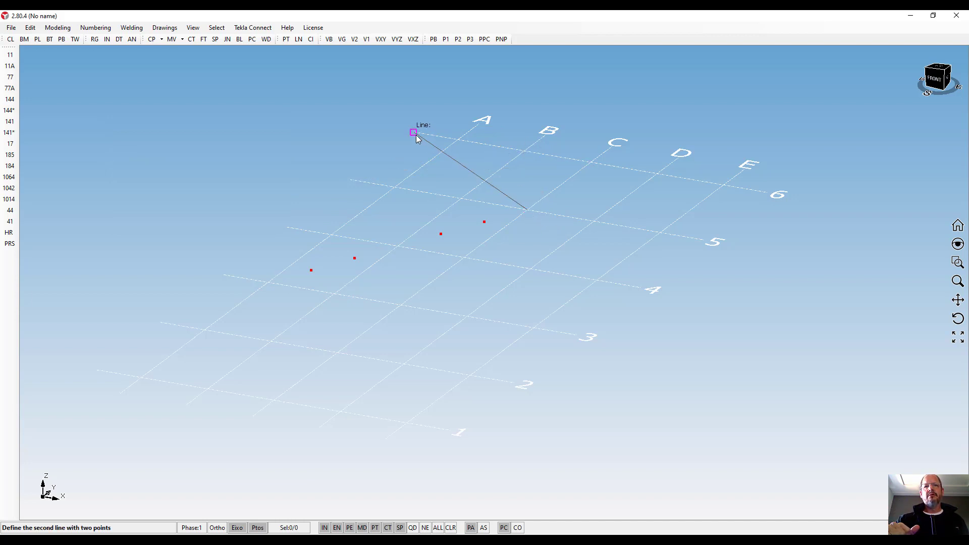
{"action": "left_click", "coordinate": [413, 132]}
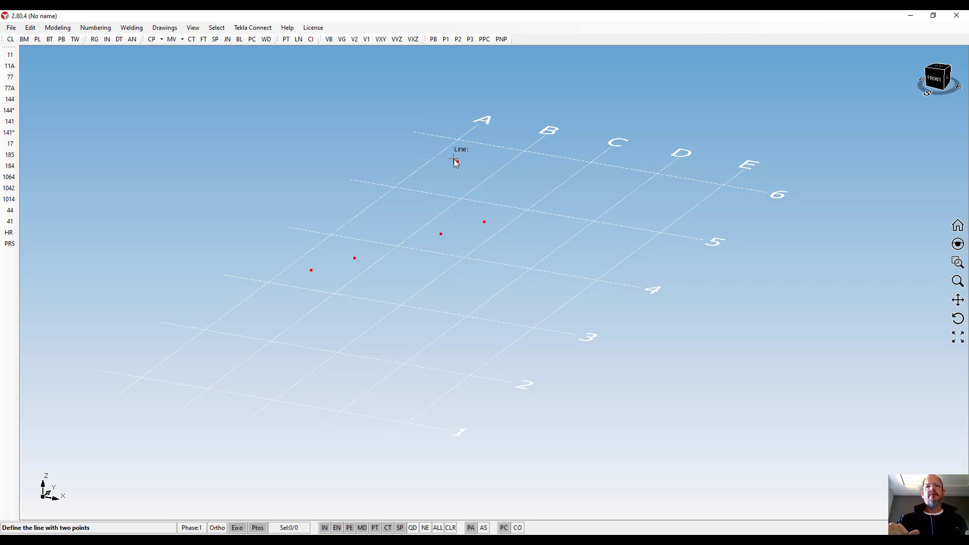
Move the intersection point between axes 5 and 6 by 500 in the Z direction
{"action": "scroll", "coordinate": [456, 161], "scroll_direction": "up", "scroll_amount": 5}
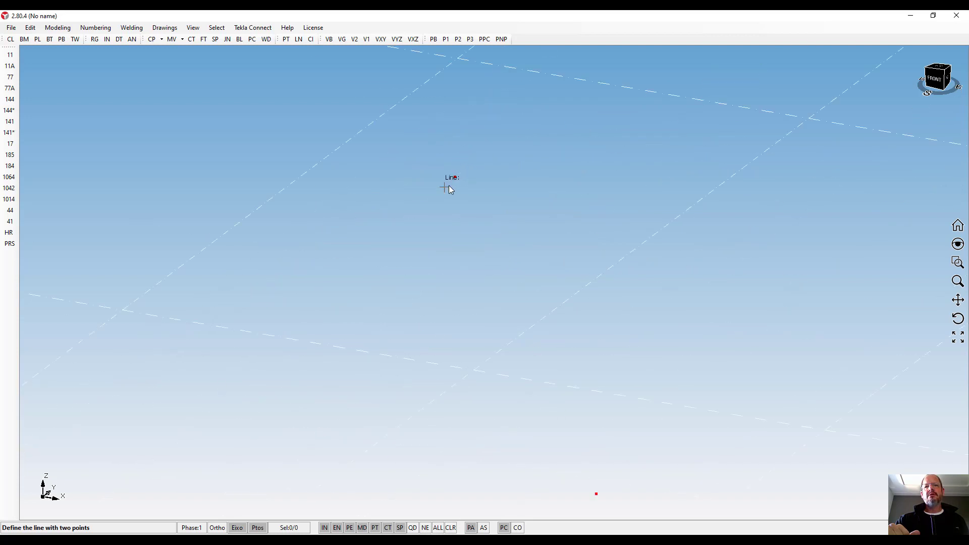
{"action": "left_click", "coordinate": [455, 177]}
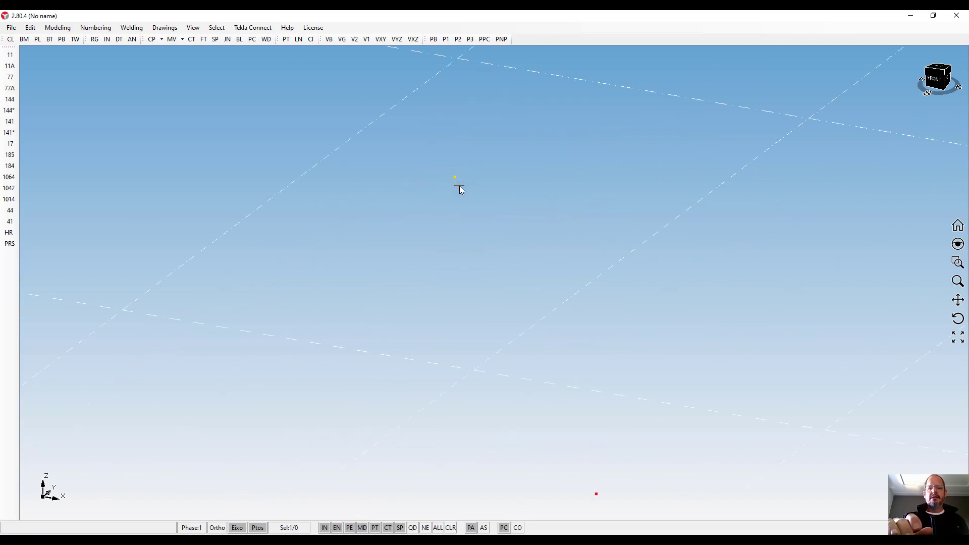
{"action": "key", "text": "ctrl+m"}
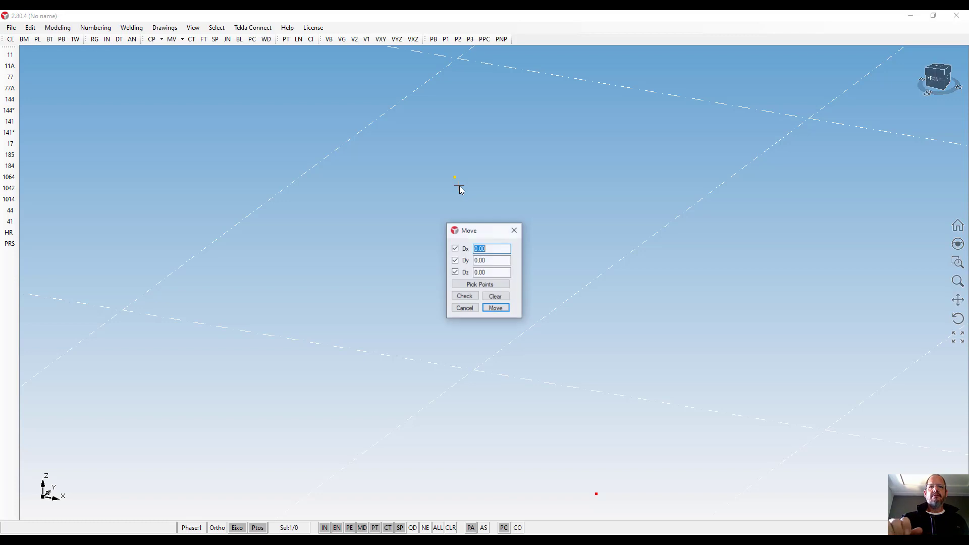
{"action": "double_click", "coordinate": [497, 273]}
{"action": "type", "text": "5"}
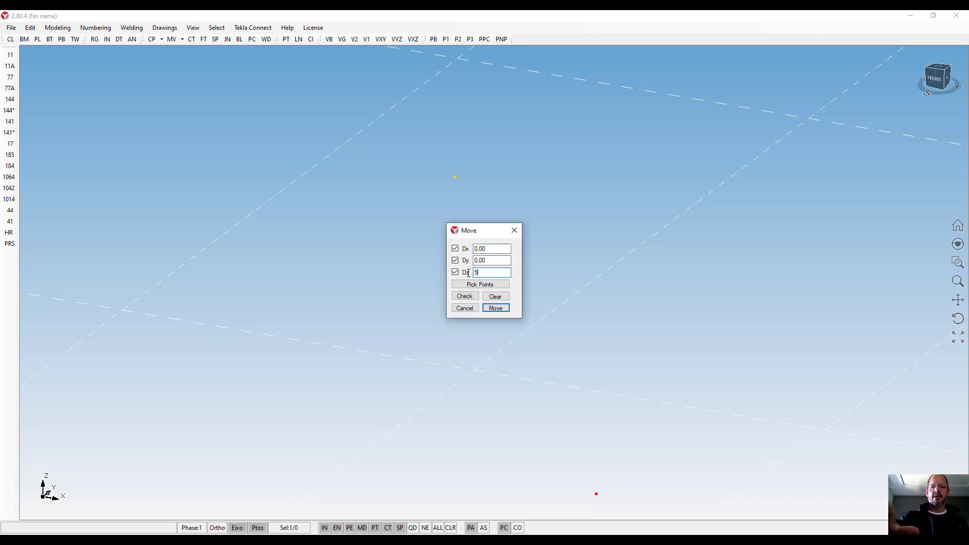
{"action": "type", "text": "00"}
{"action": "left_click", "coordinate": [496, 311]}
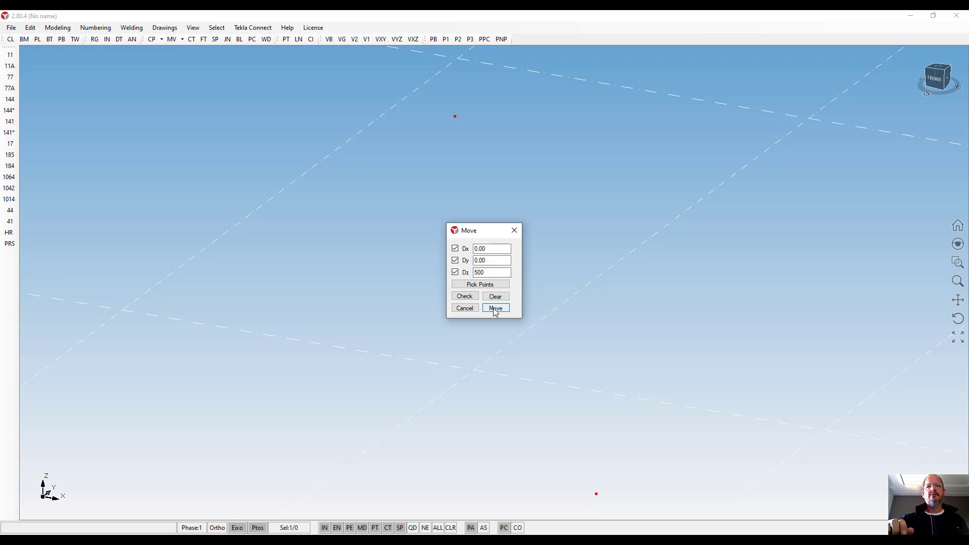
{"action": "left_click", "coordinate": [512, 230]}
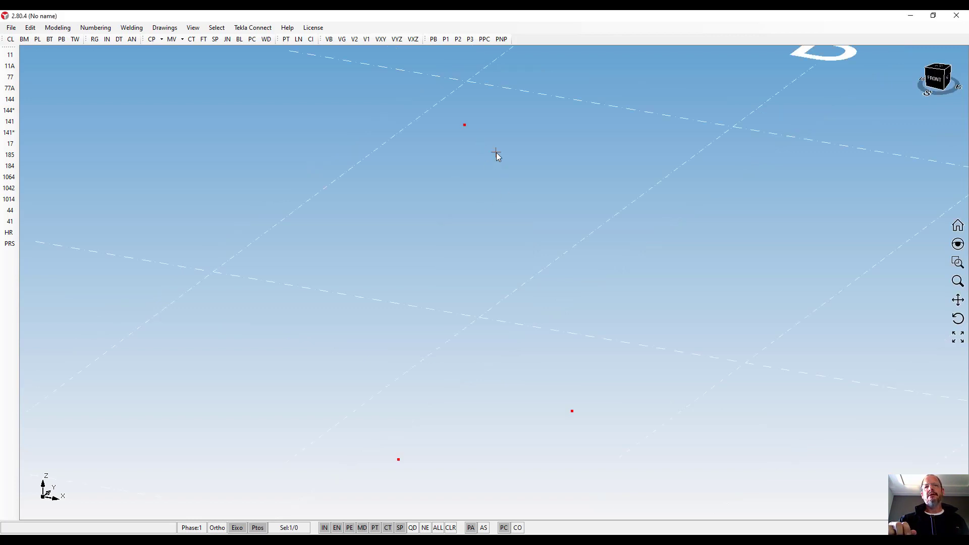
Place a beam from the raised intersection point to the division point nearest grid intersection C-5
{"action": "left_click", "coordinate": [24, 39]}
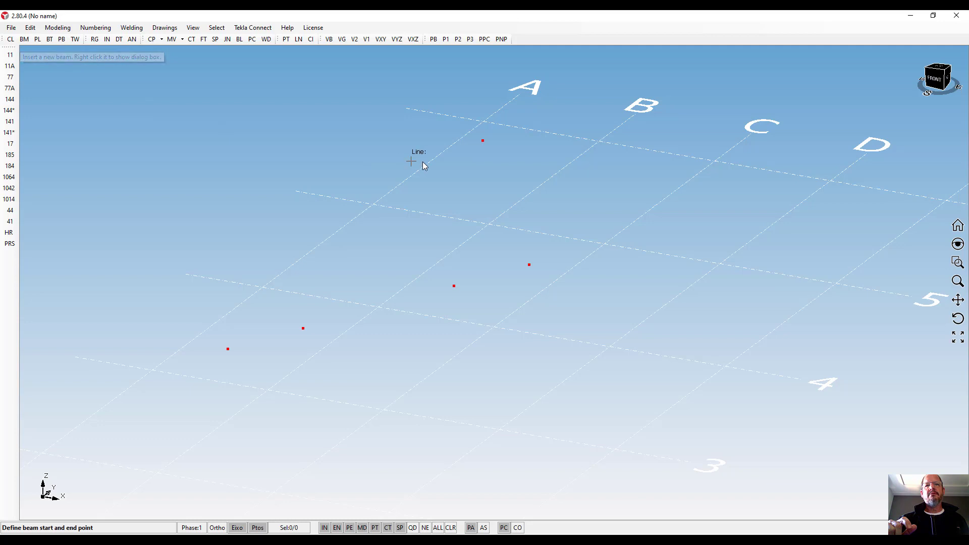
{"action": "left_click", "coordinate": [483, 141]}
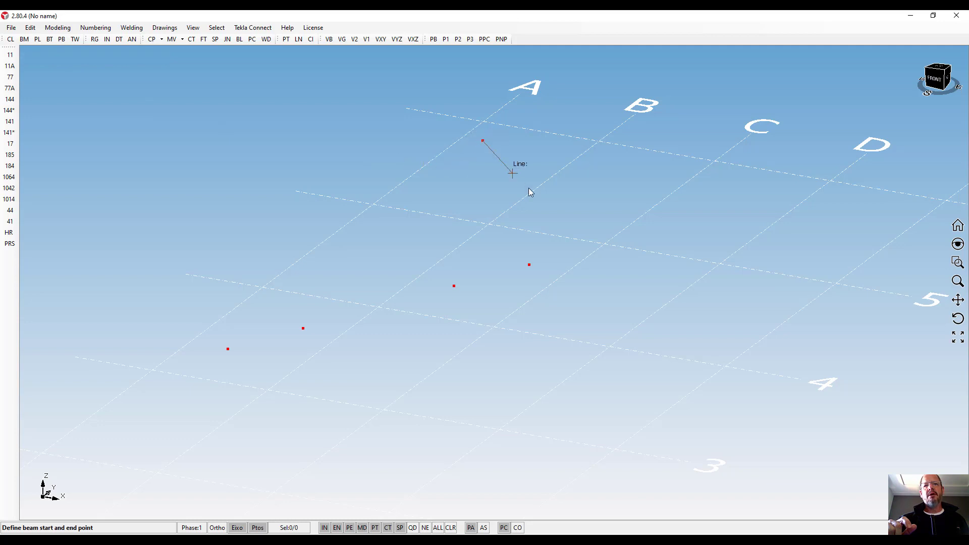
{"action": "left_click", "coordinate": [530, 265]}
{"action": "key", "text": "Escape"}
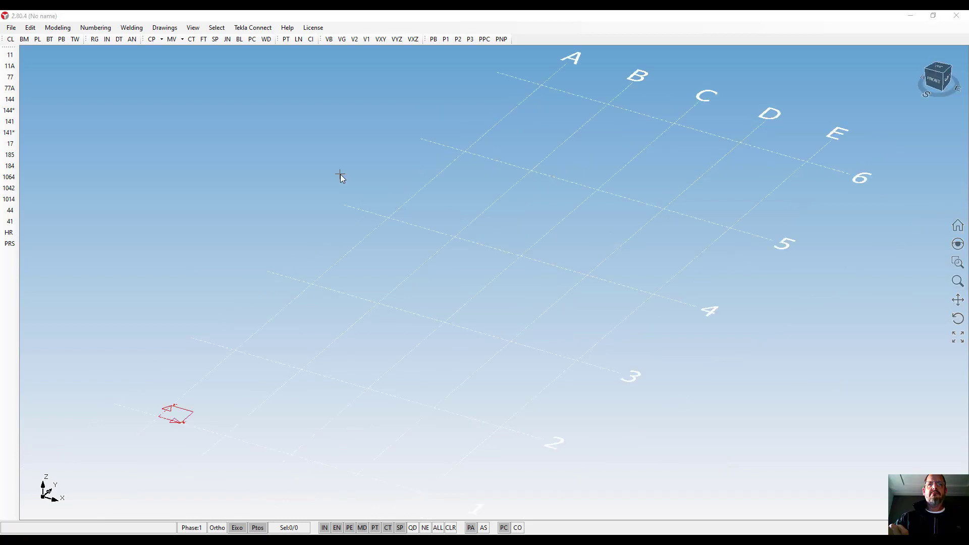
Set the reference line colour to Red, keeping the 1.000,00 extension
{"action": "left_click", "coordinate": [340, 174]}
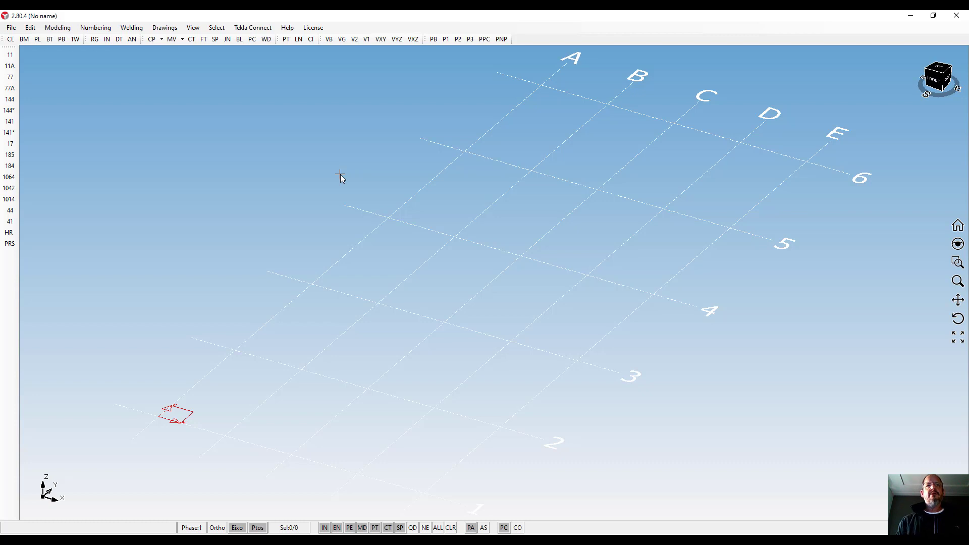
{"action": "left_click", "coordinate": [298, 41]}
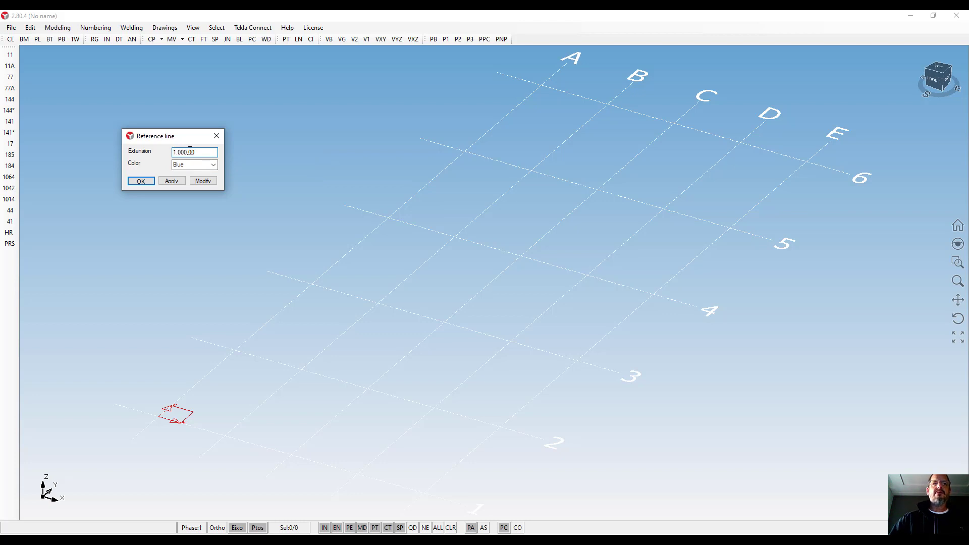
{"action": "left_click", "coordinate": [213, 165]}
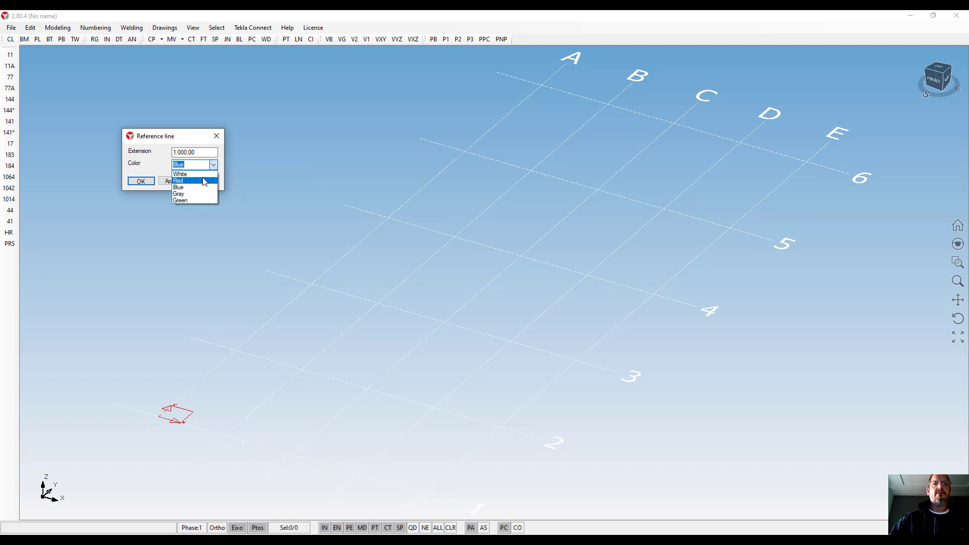
{"action": "left_click", "coordinate": [205, 181]}
{"action": "left_click", "coordinate": [167, 182]}
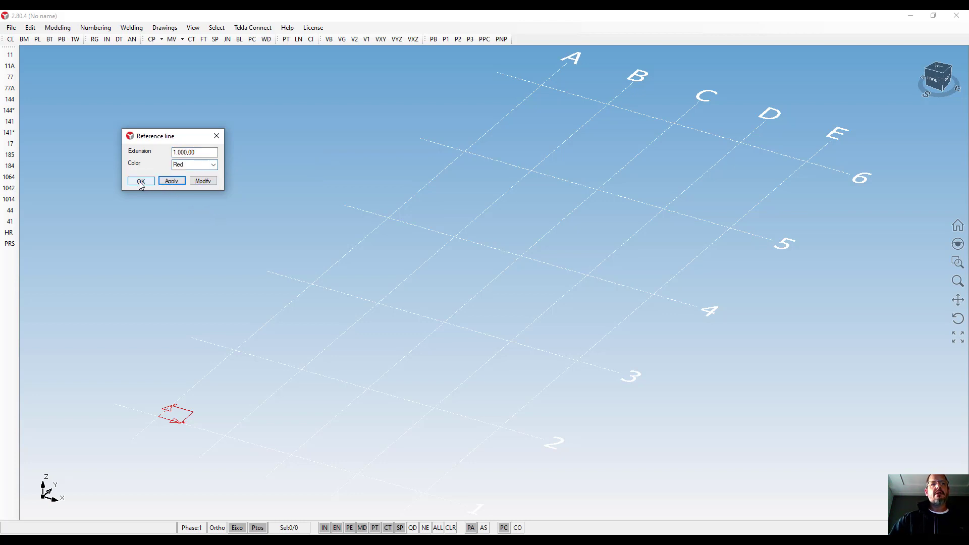
{"action": "left_click", "coordinate": [140, 181]}
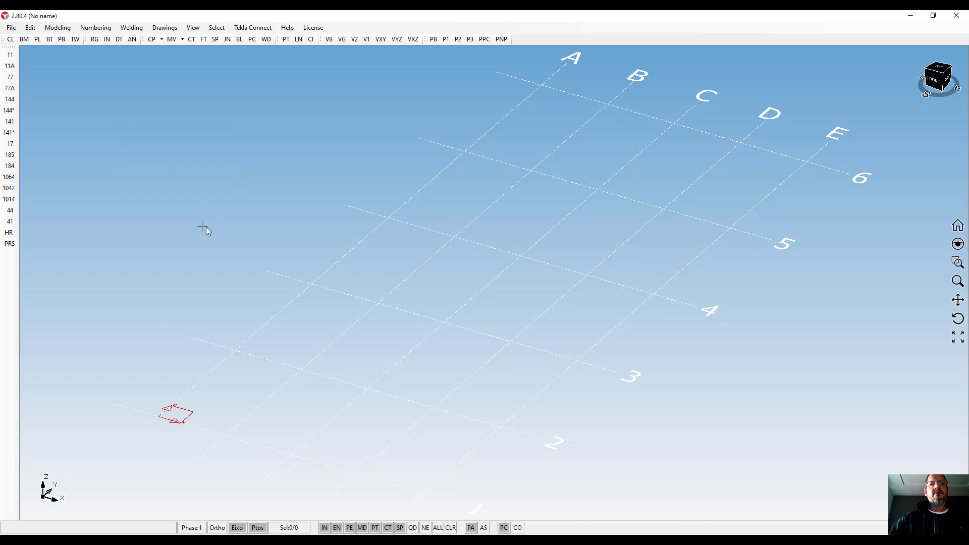
Draw a reference line from grid intersection A-4 to C-5 and another from B-4 perpendicular to it
{"action": "left_click", "coordinate": [299, 39]}
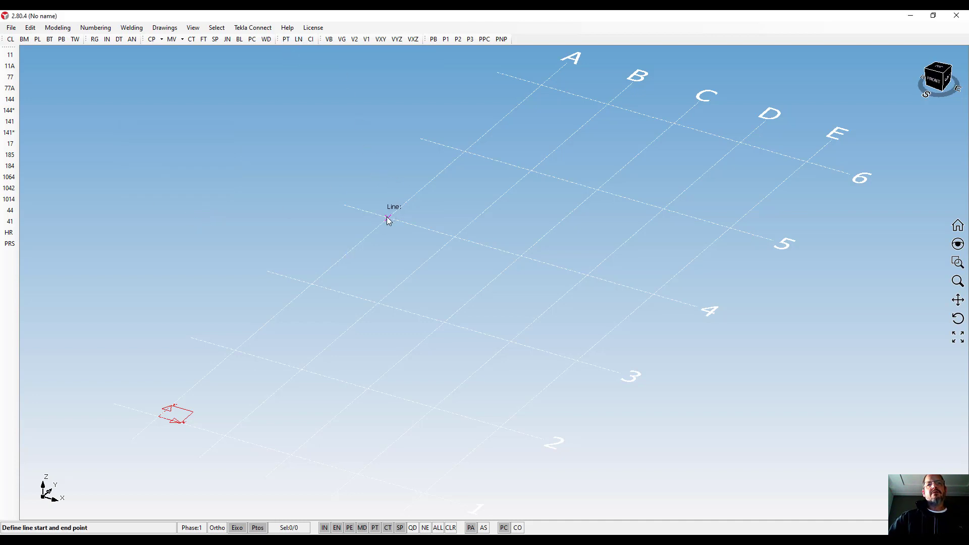
{"action": "left_click", "coordinate": [388, 219]}
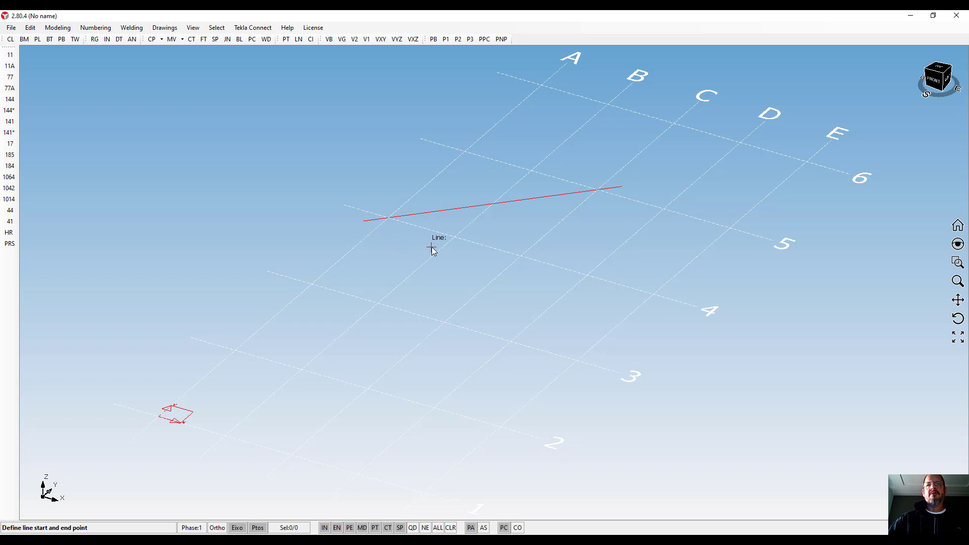
{"action": "left_click", "coordinate": [455, 238]}
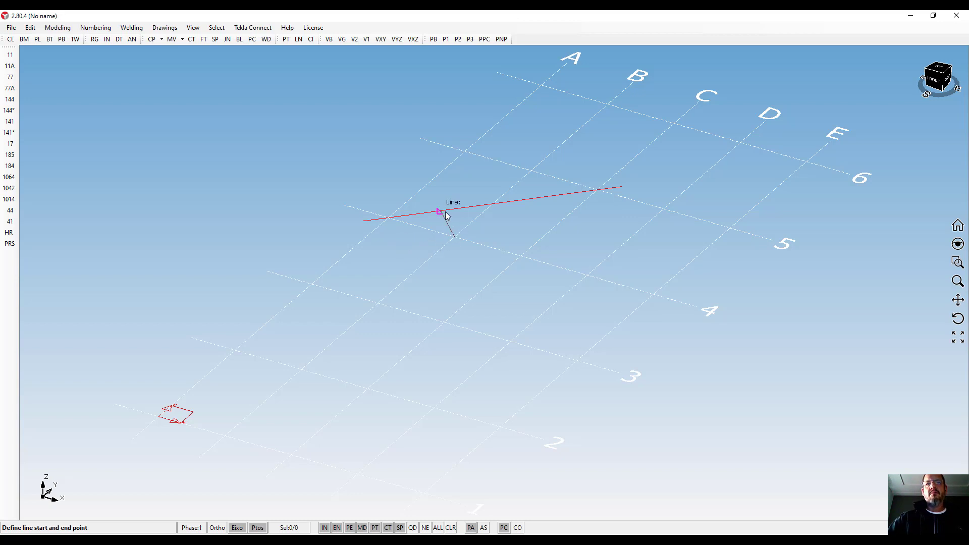
{"action": "left_click", "coordinate": [445, 212]}
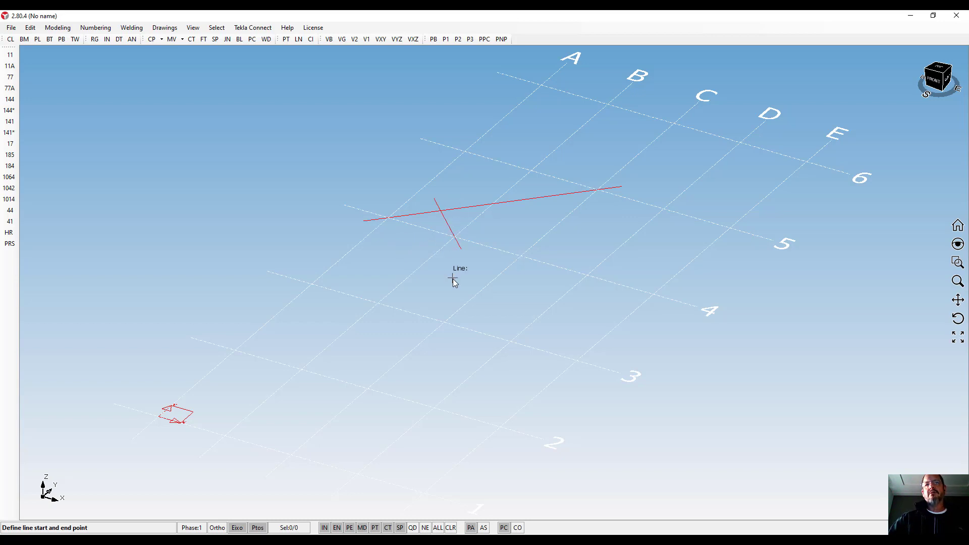
{"action": "key", "text": "Escape"}
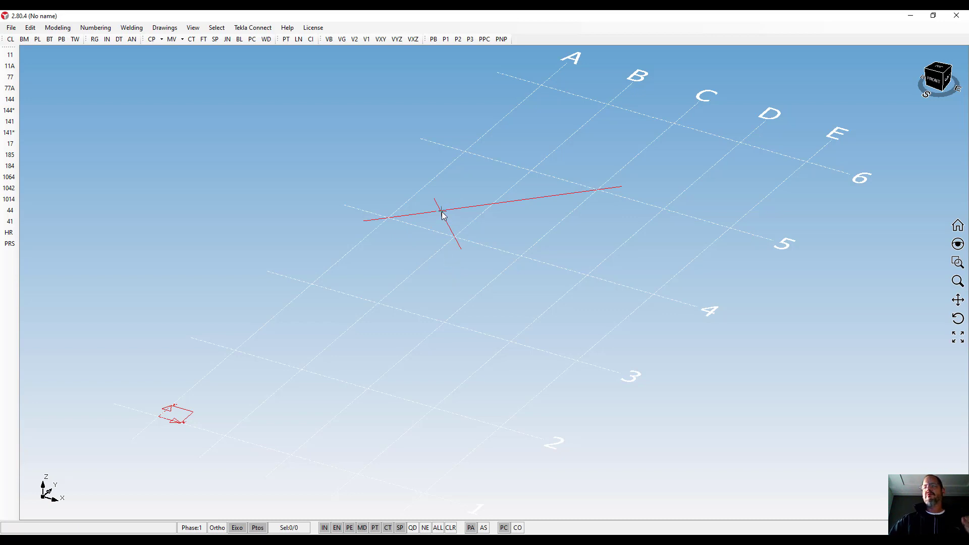
Draw a reference circle centred where the two reference lines cross, with its radius reaching grid intersection B-4
{"action": "left_click", "coordinate": [311, 41]}
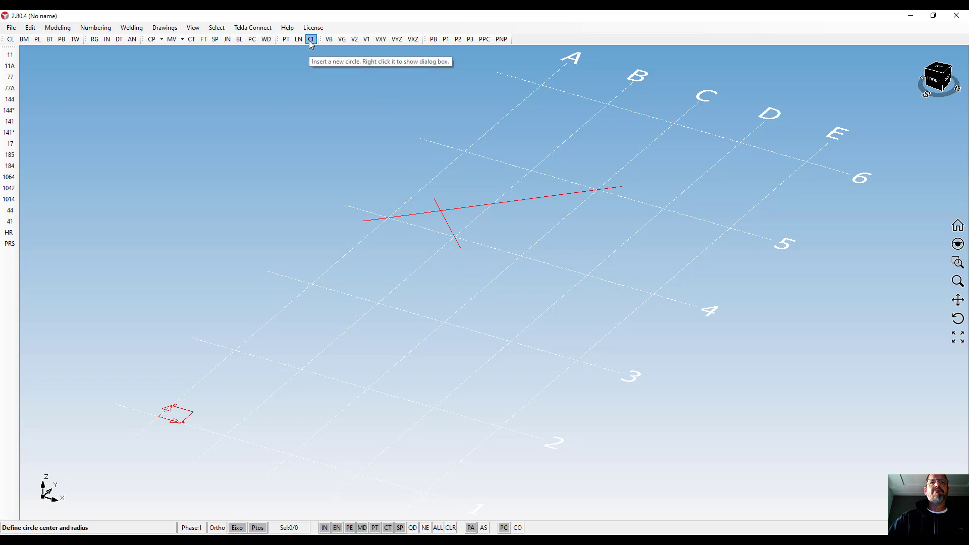
{"action": "left_click", "coordinate": [443, 218]}
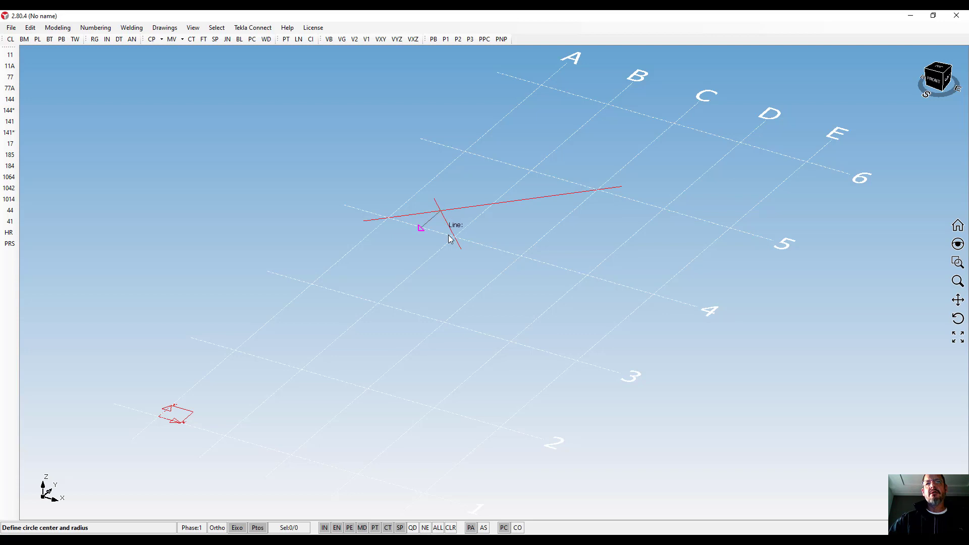
{"action": "left_click", "coordinate": [454, 238]}
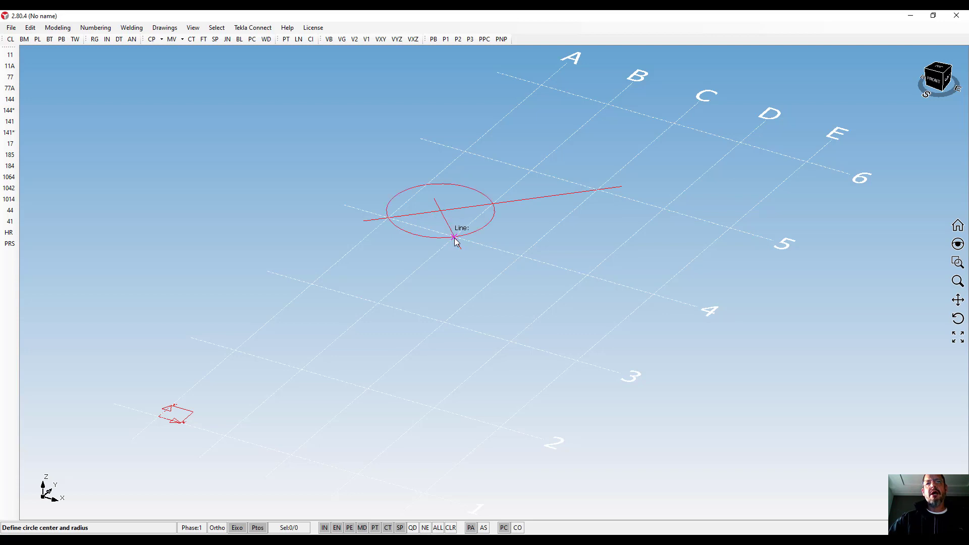